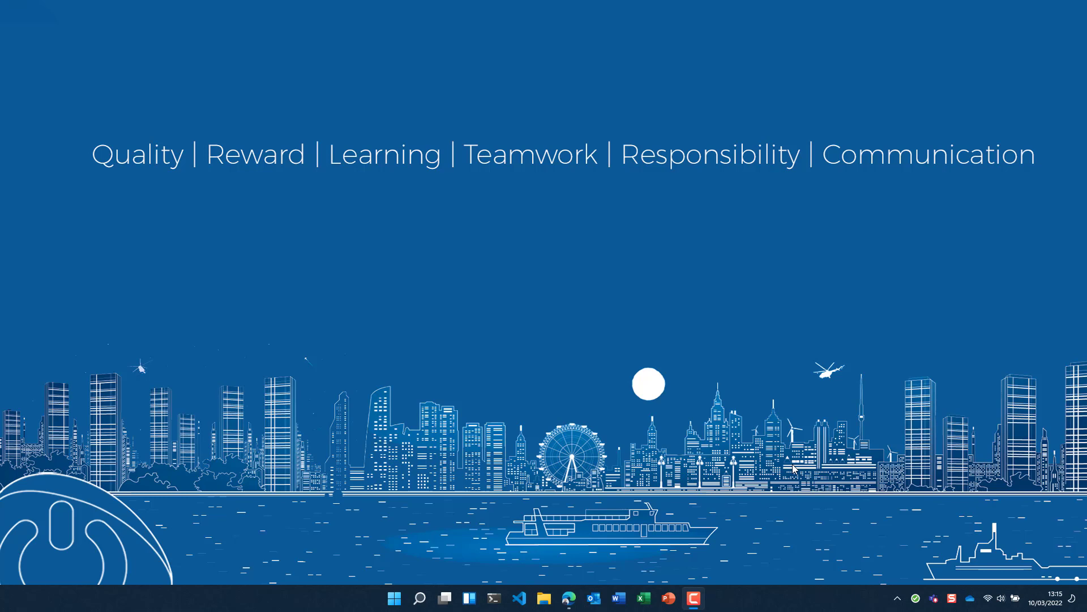
# Step: Switch to the Endpoint Manager admin center in Edge and start adding a new Windows 365 user setting
pyautogui.click(574, 603)
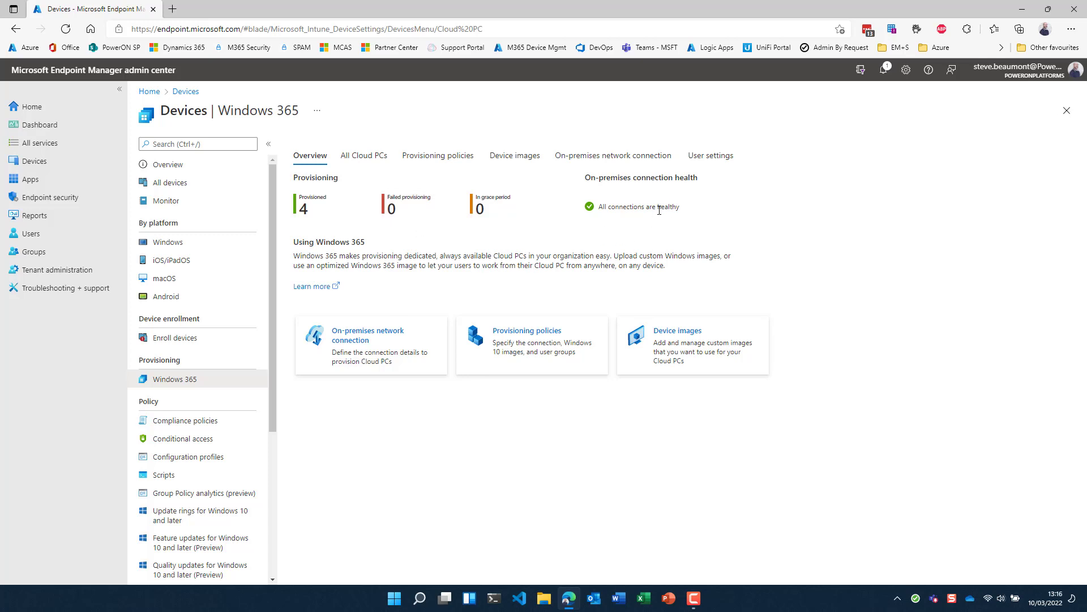
pyautogui.click(704, 161)
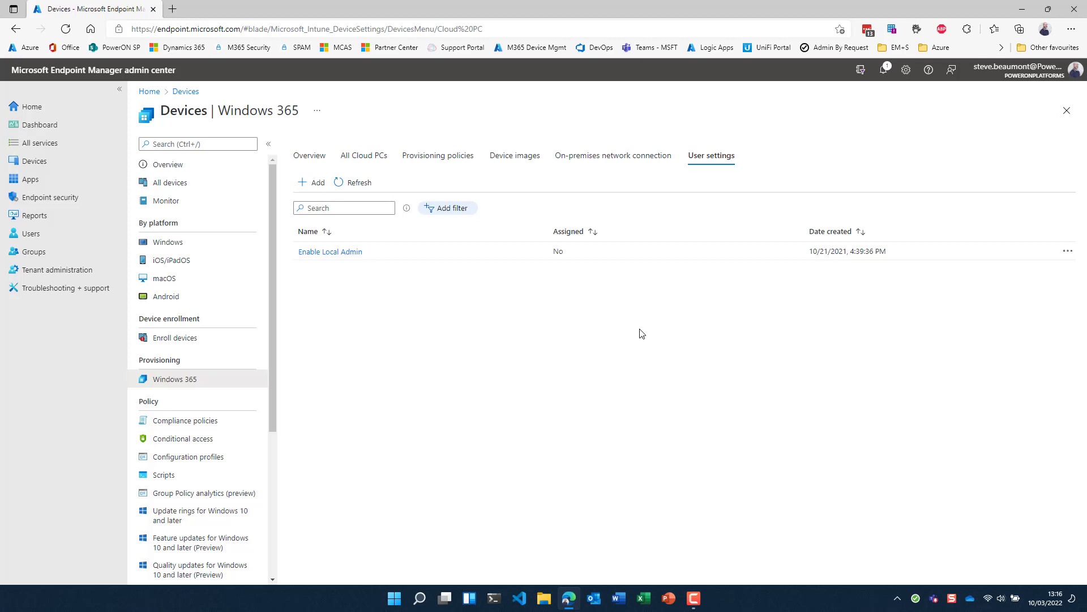
pyautogui.click(310, 182)
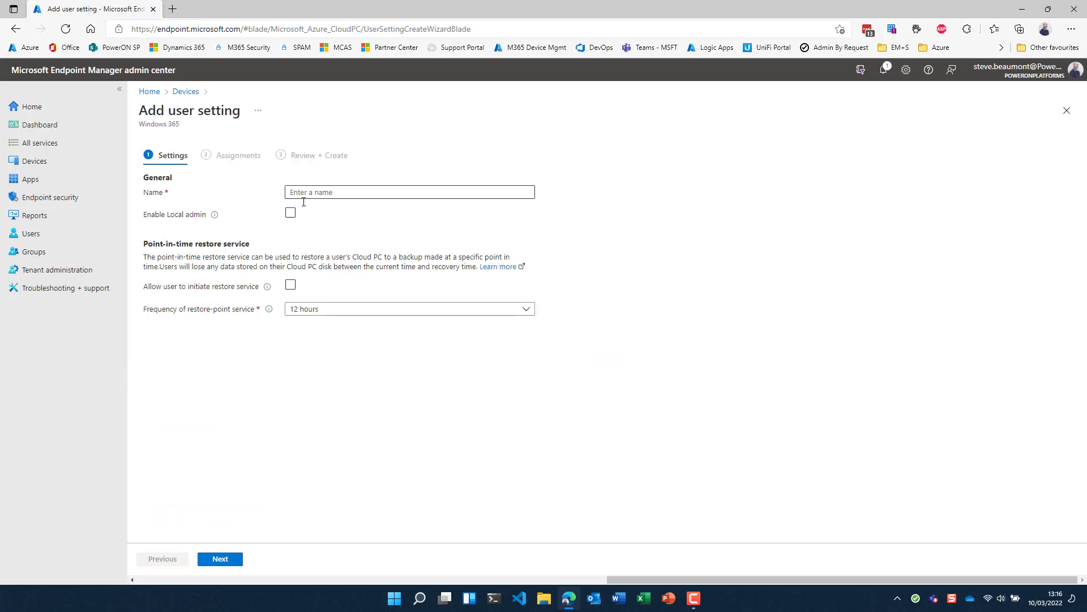
pyautogui.click(324, 195)
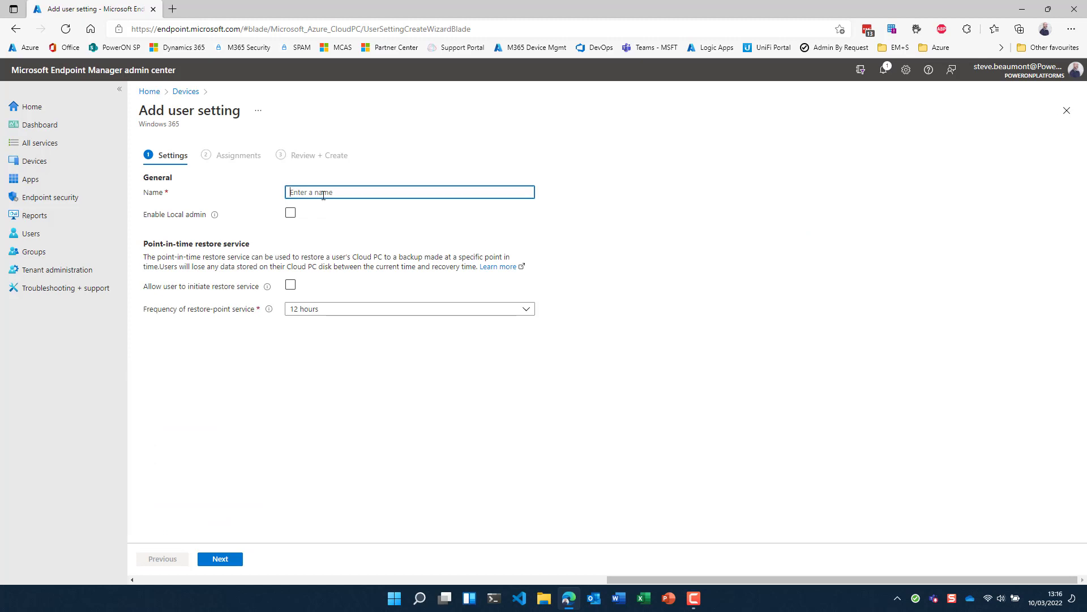
# Step: Allow users to initiate the restore service and set the restore-point frequency to 6 hours
pyautogui.click(314, 286)
pyautogui.click(315, 289)
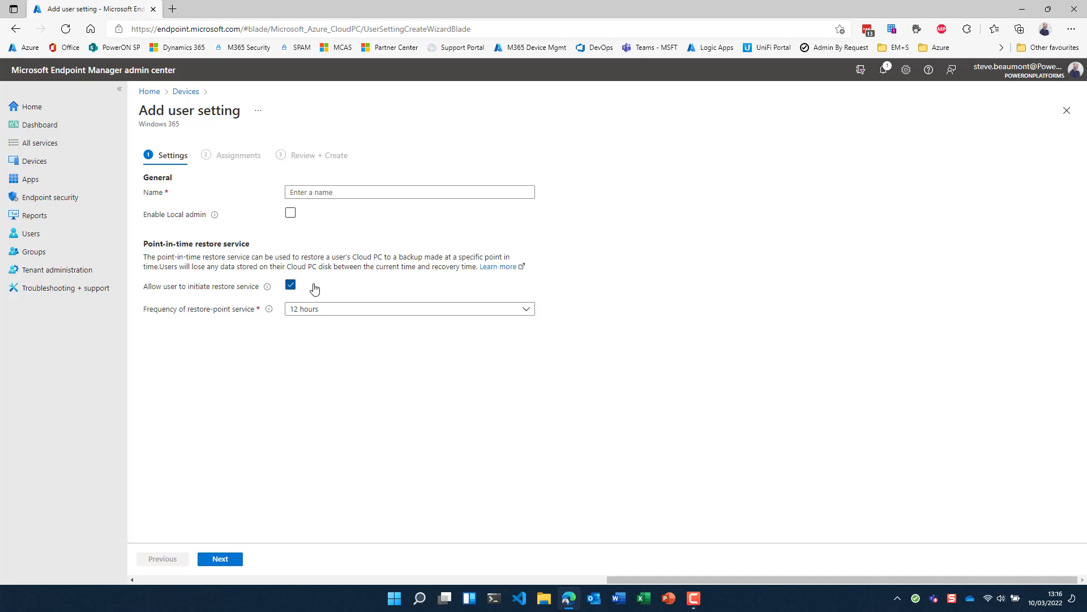
pyautogui.click(321, 309)
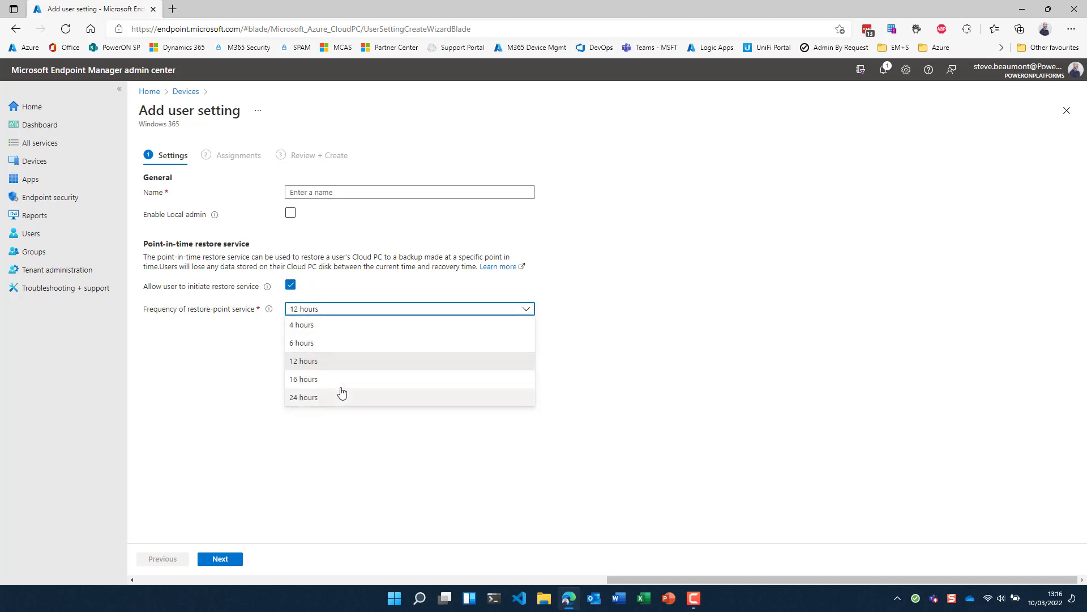
pyautogui.click(335, 326)
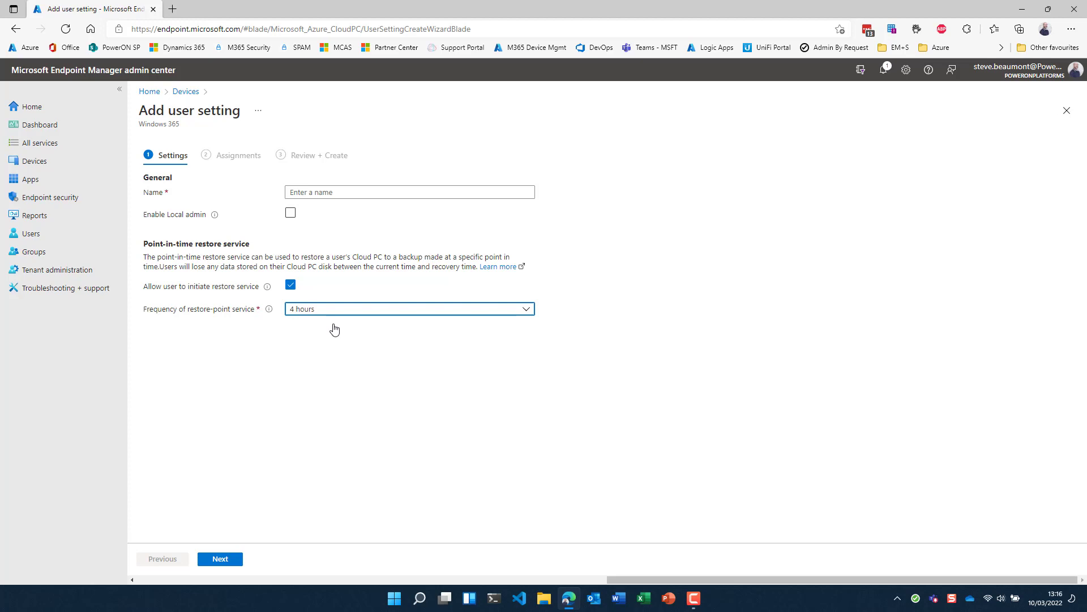
pyautogui.click(340, 312)
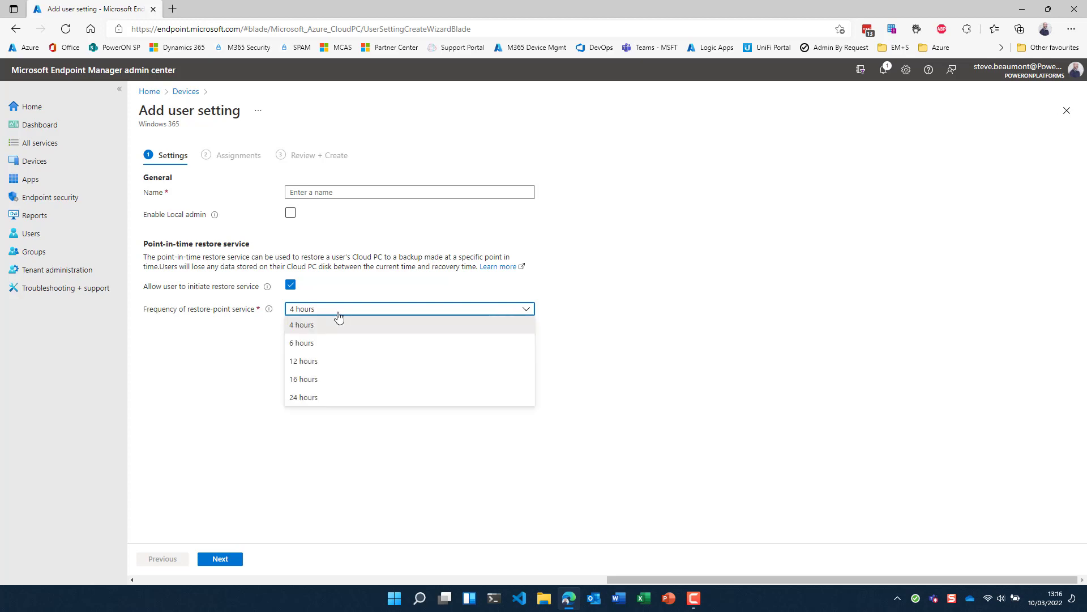
pyautogui.click(345, 348)
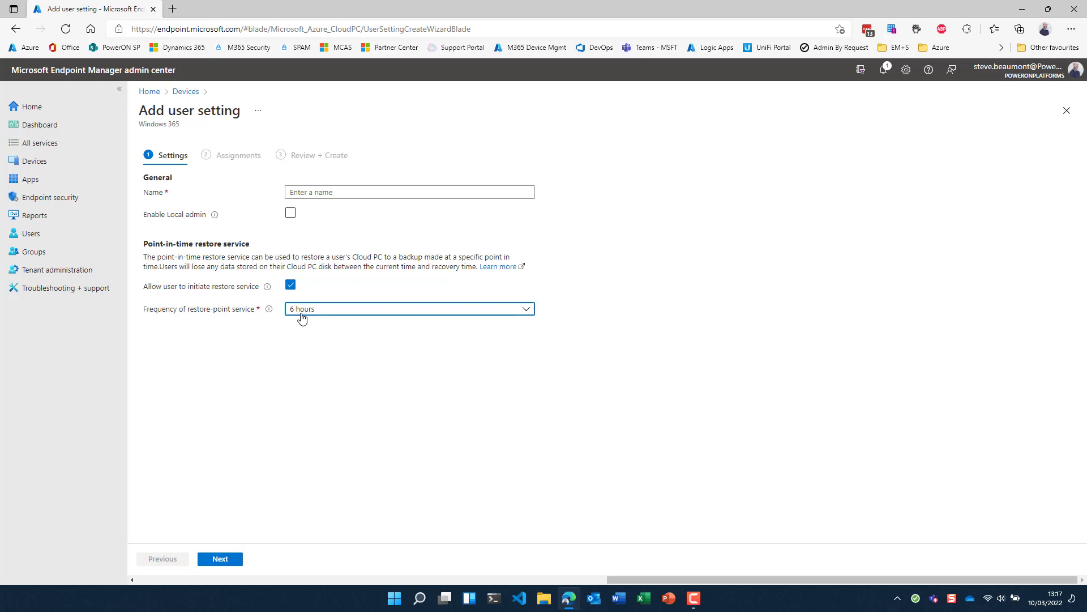
# Step: Name the user setting "Snapshots every 6 hrs" and proceed to its group assignments
pyautogui.click(353, 190)
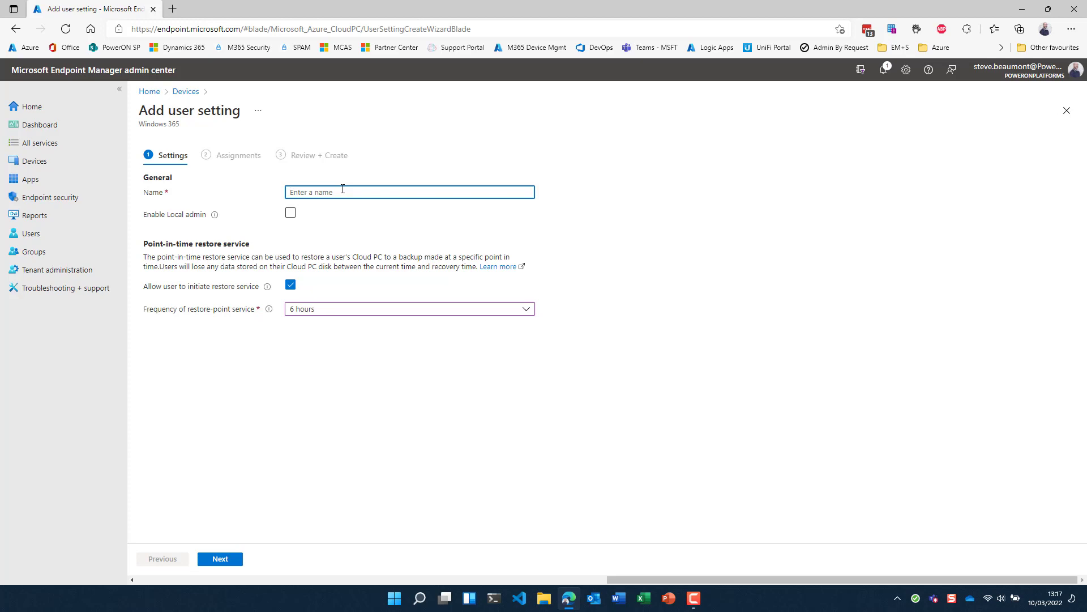
pyautogui.write('Snapshots every 6 hrs')
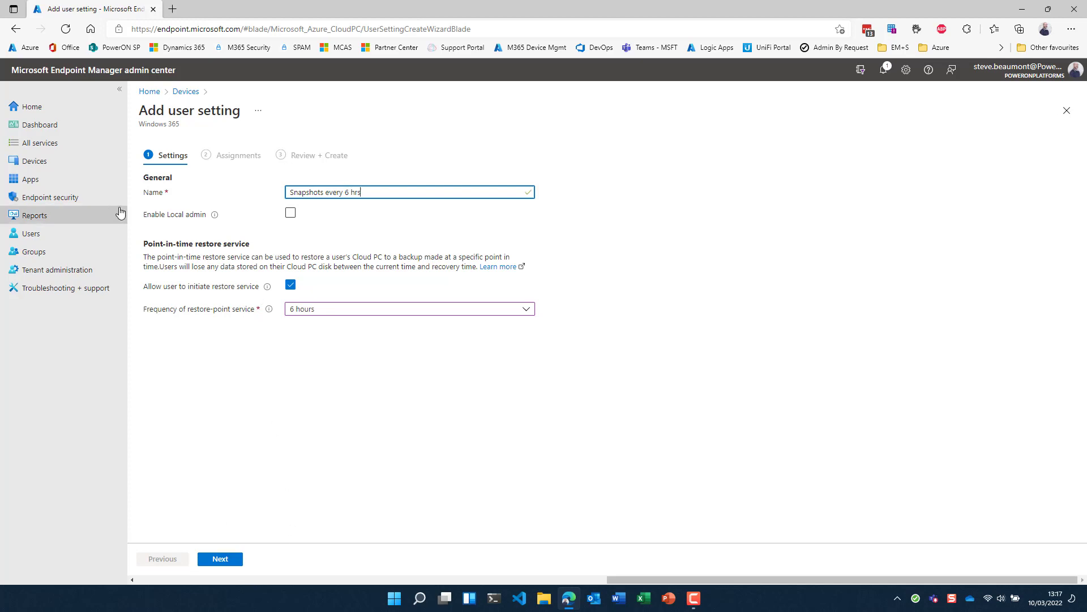
pyautogui.click(222, 559)
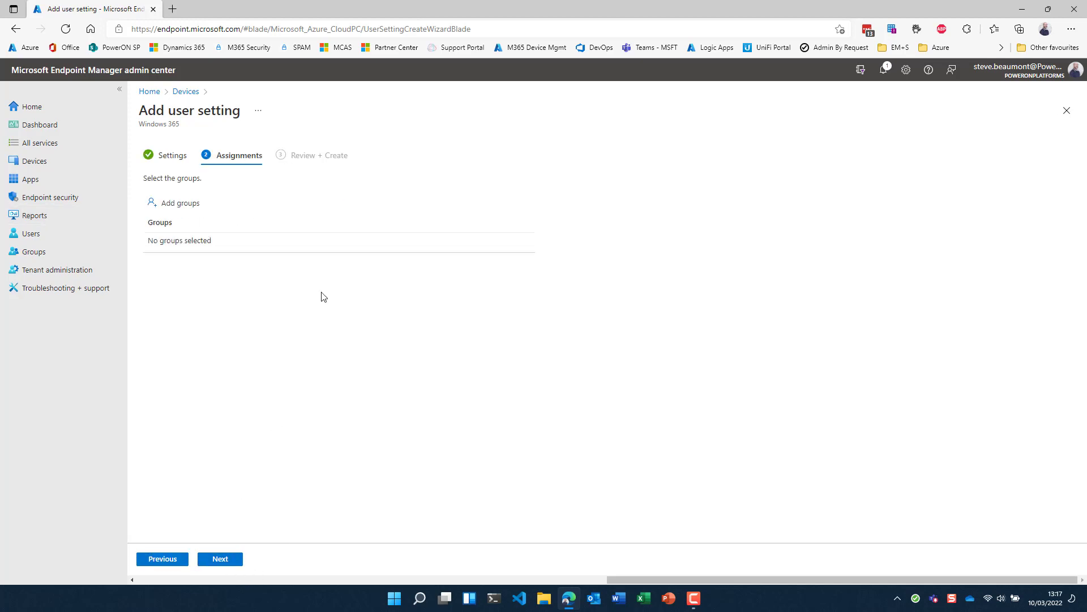
# Step: Assign the user setting to the W365-2vCPU-8GB group, review it and create it
pyautogui.click(183, 205)
pyautogui.write('w365')
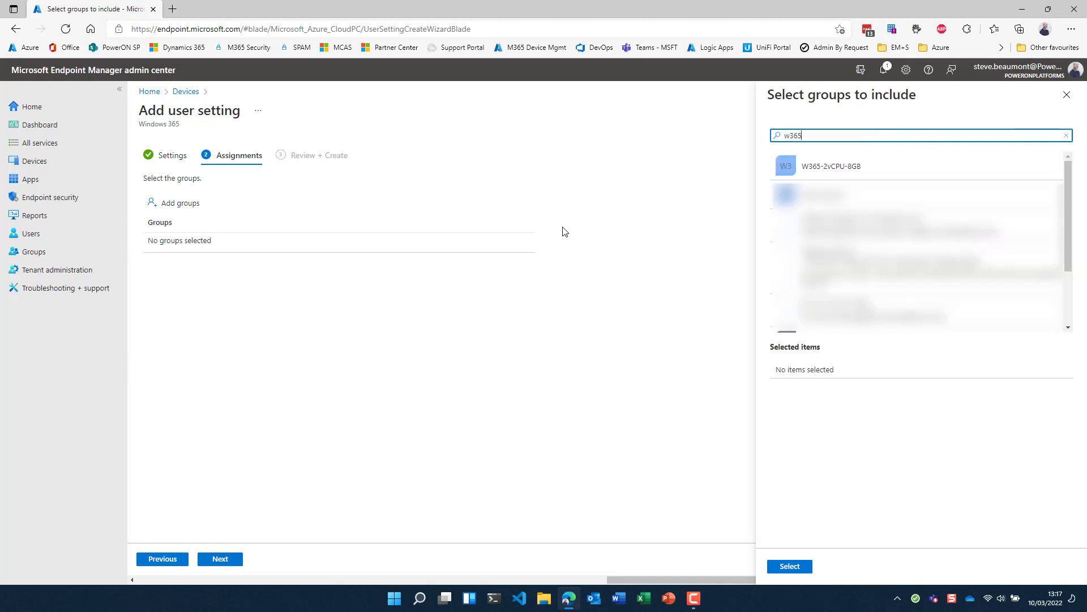
pyautogui.click(874, 170)
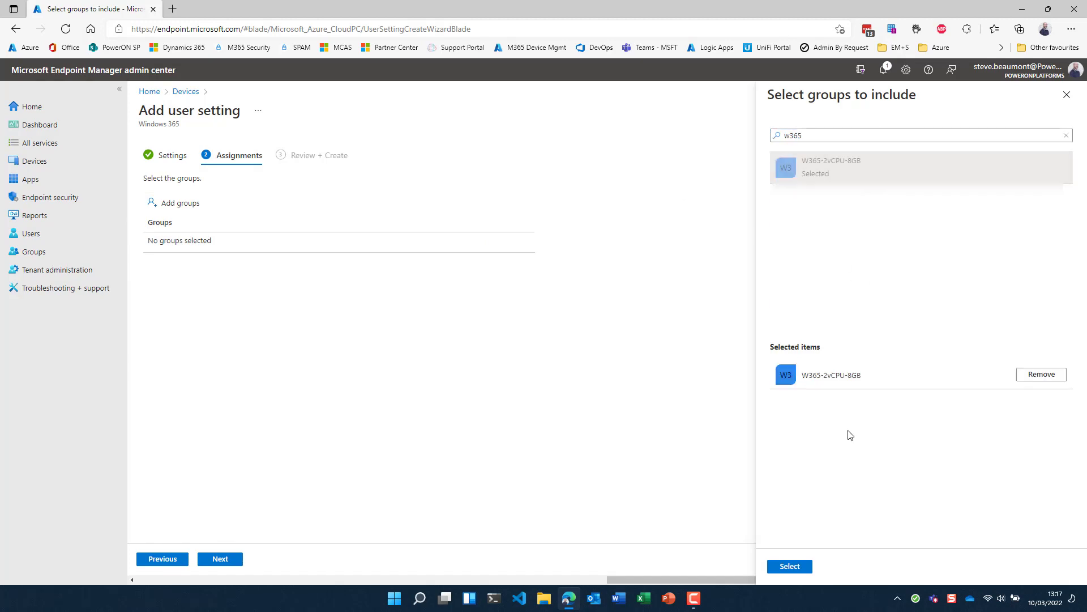
pyautogui.click(790, 568)
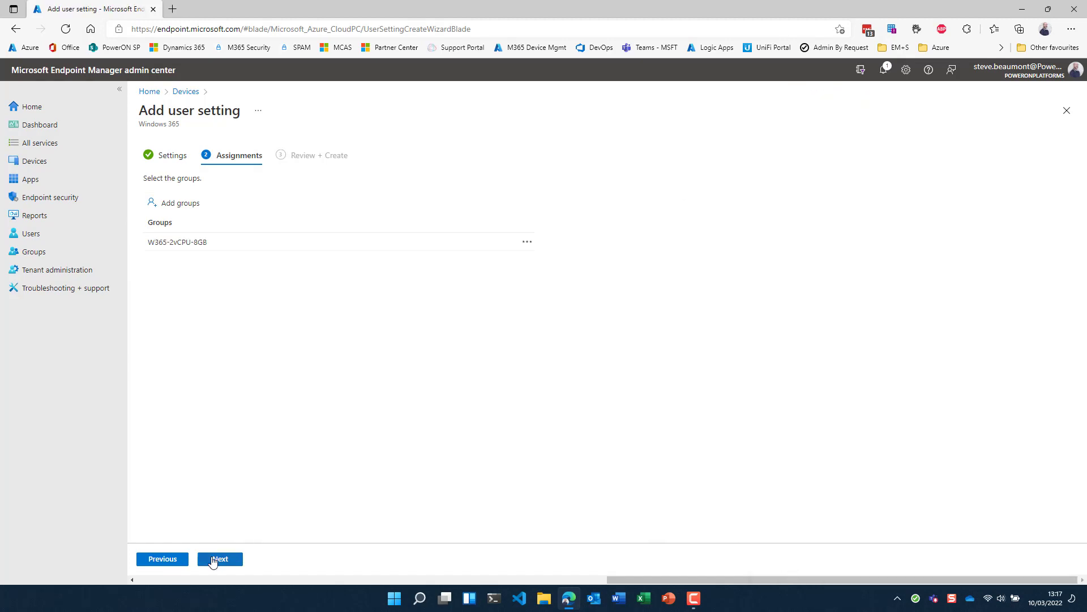
pyautogui.click(215, 560)
pyautogui.click(213, 561)
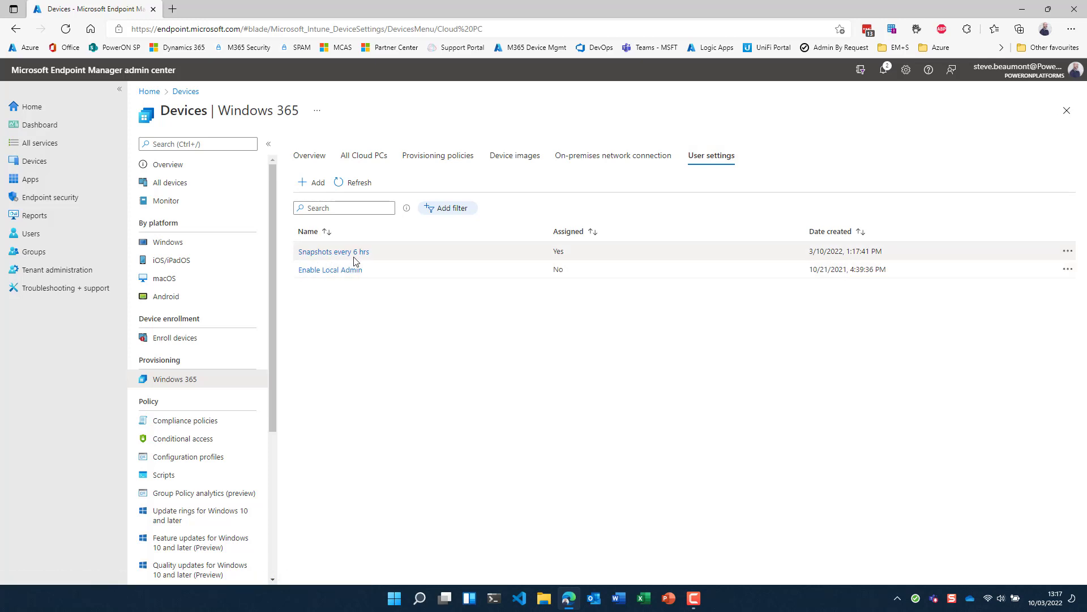
# Step: Examine the properties and health checks of the PowerON AADJ on-premises network connection, and close its details
pyautogui.click(618, 160)
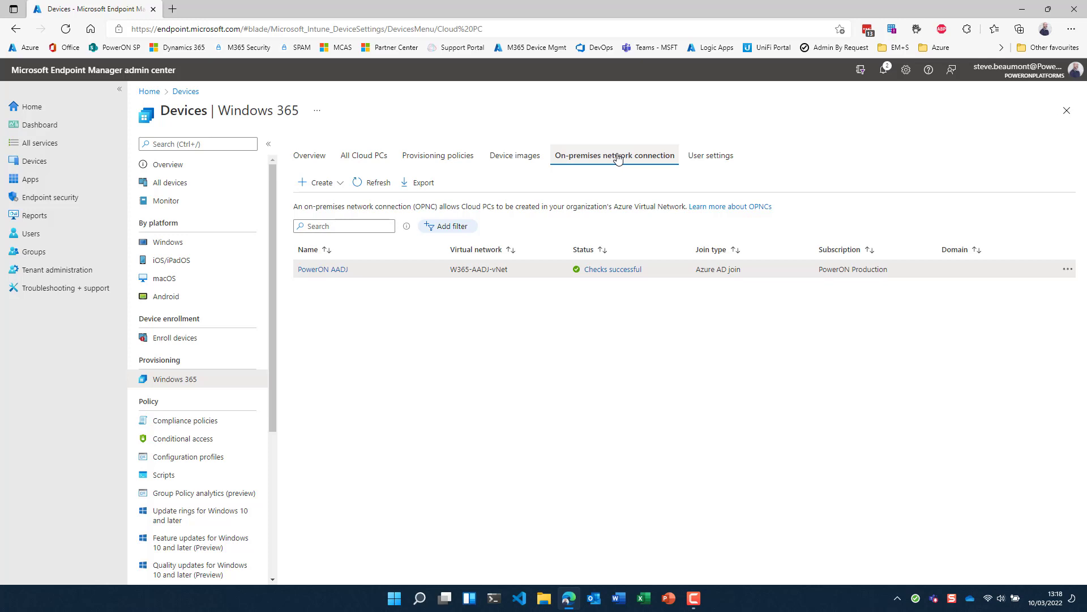
pyautogui.click(332, 274)
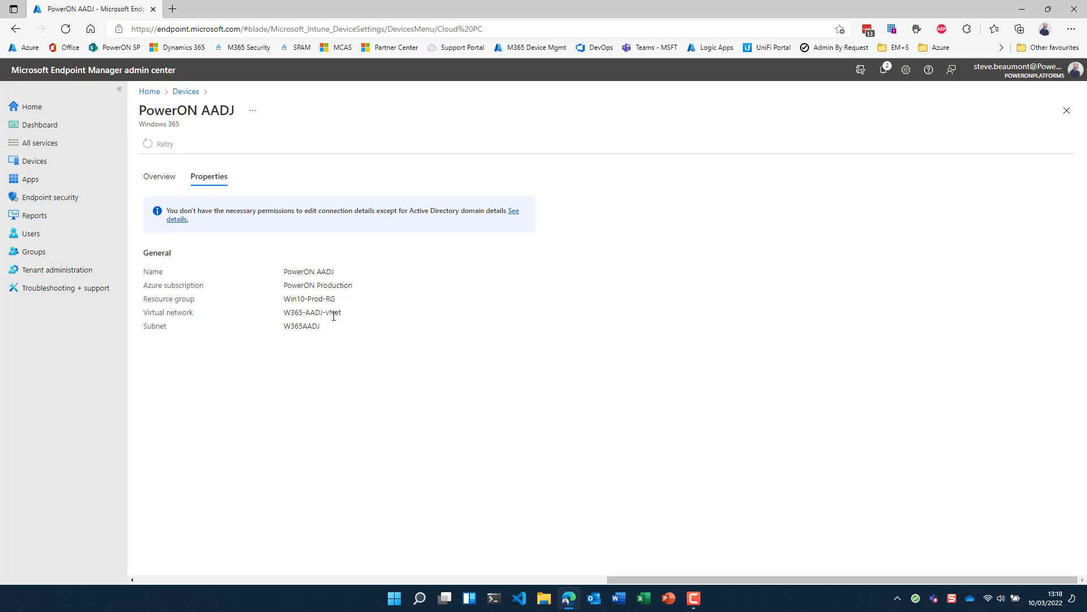
pyautogui.click(170, 180)
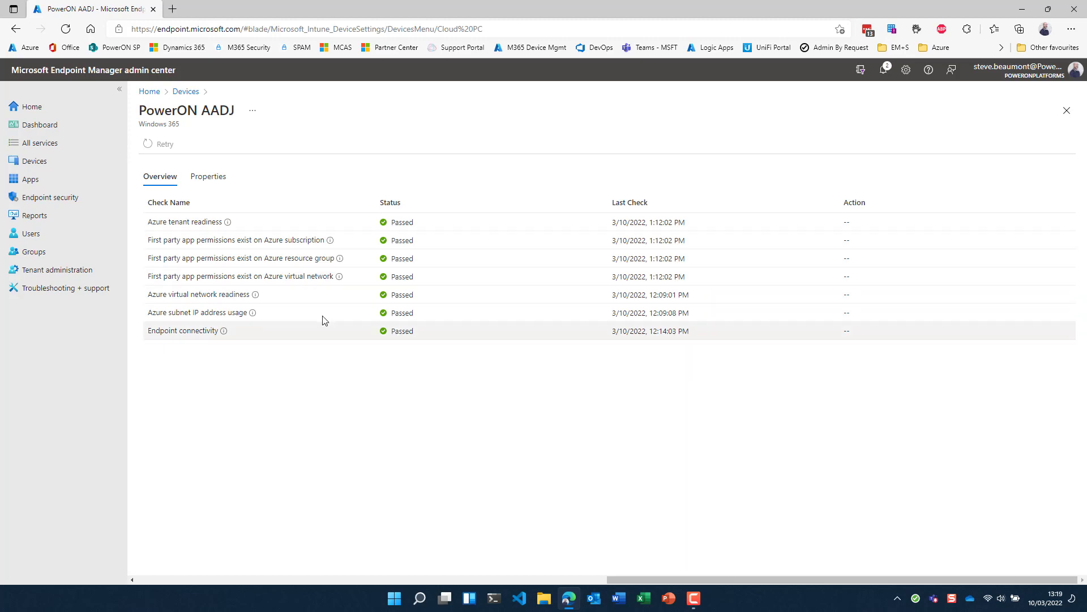
pyautogui.moveTo(224, 332)
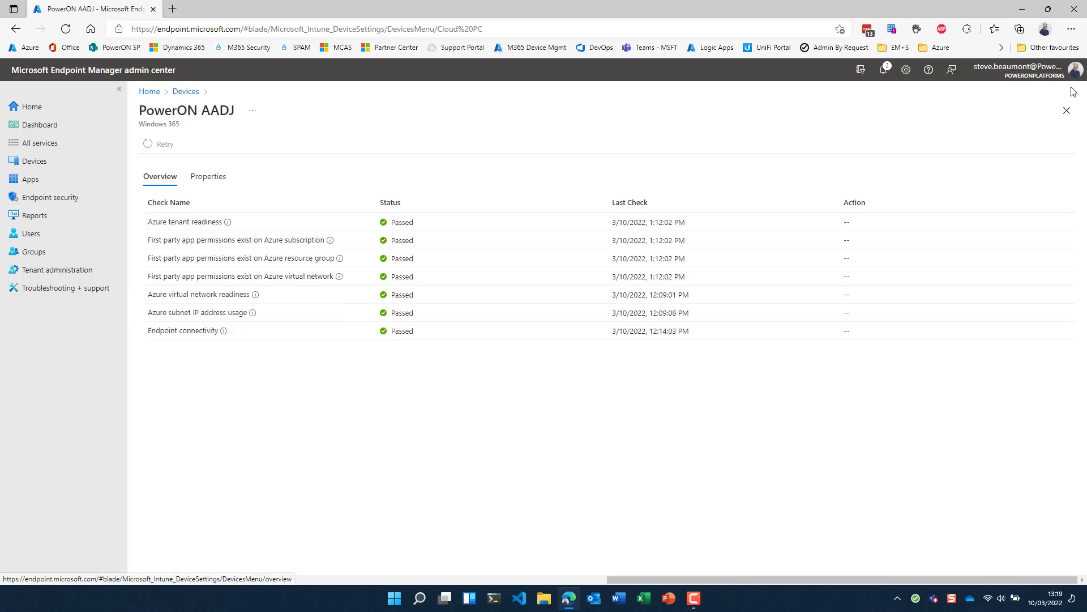
pyautogui.click(1067, 111)
# Step: View the network details required for a new Azure AD join connection, and close the form without creating one
pyautogui.click(340, 184)
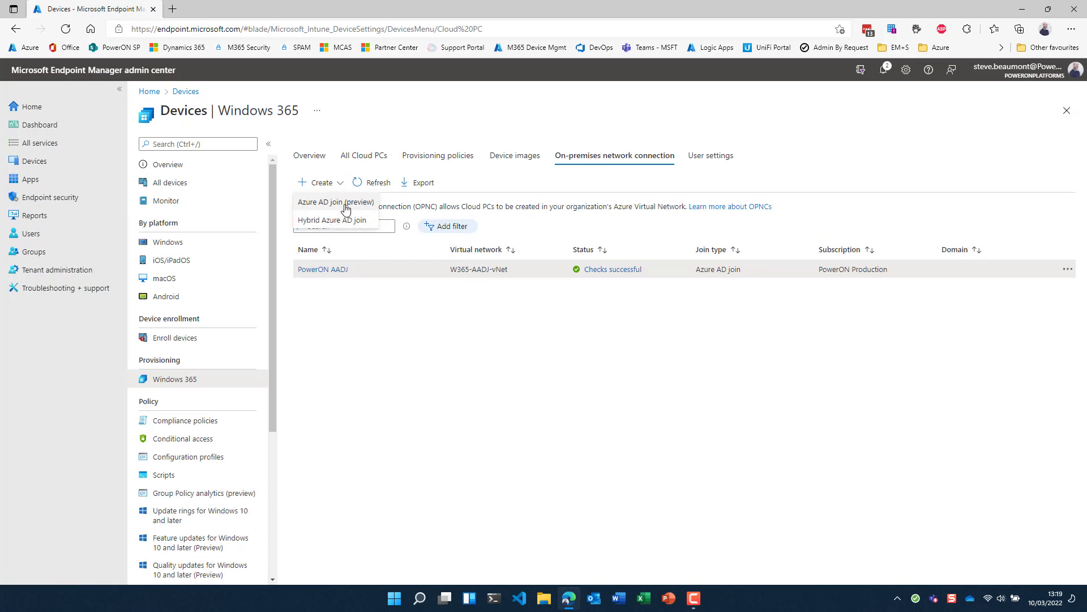
pyautogui.click(334, 221)
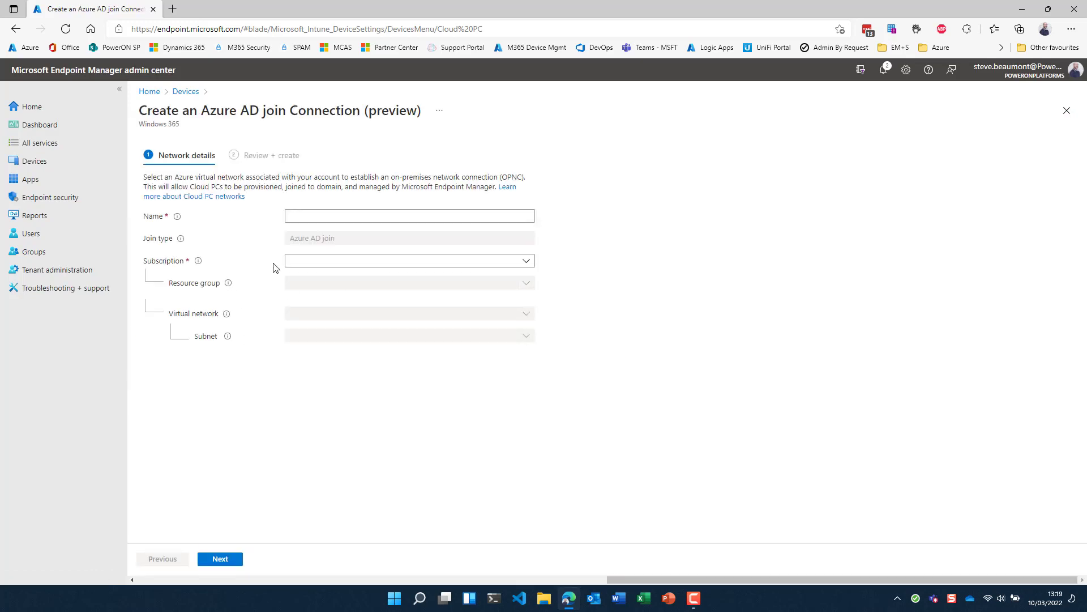
pyautogui.click(1067, 111)
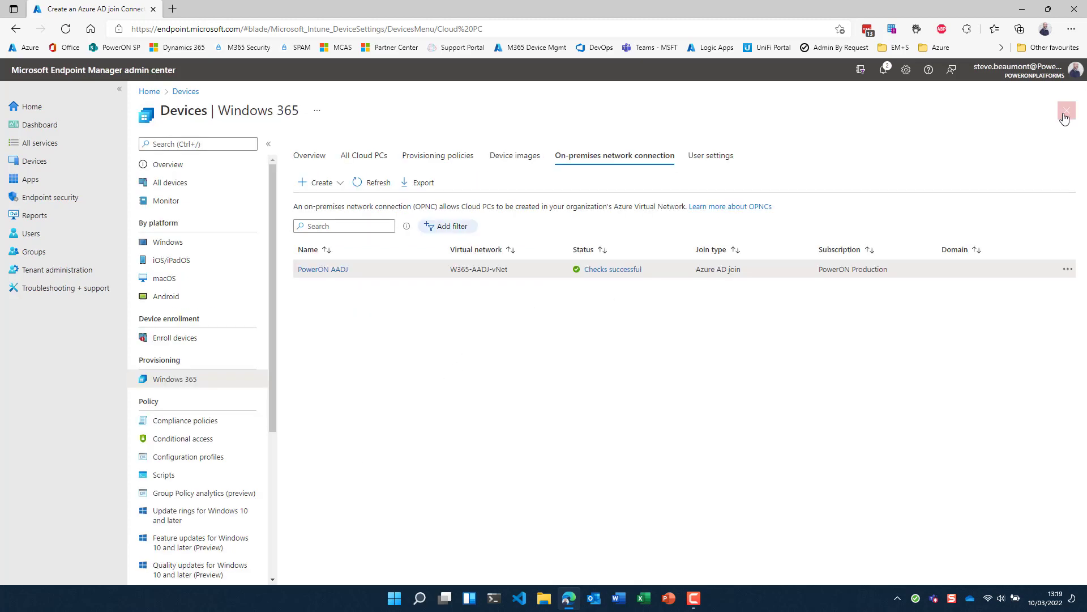
# Step: Look over the device images and examine the W365-Win11 provisioning policy's join type and region
pyautogui.click(513, 161)
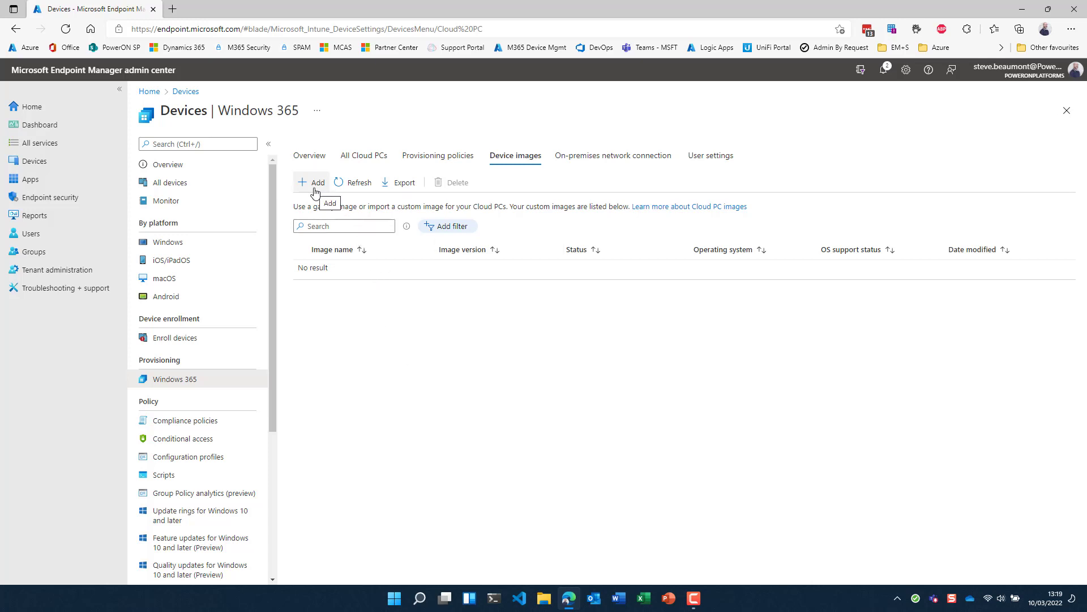
pyautogui.click(456, 165)
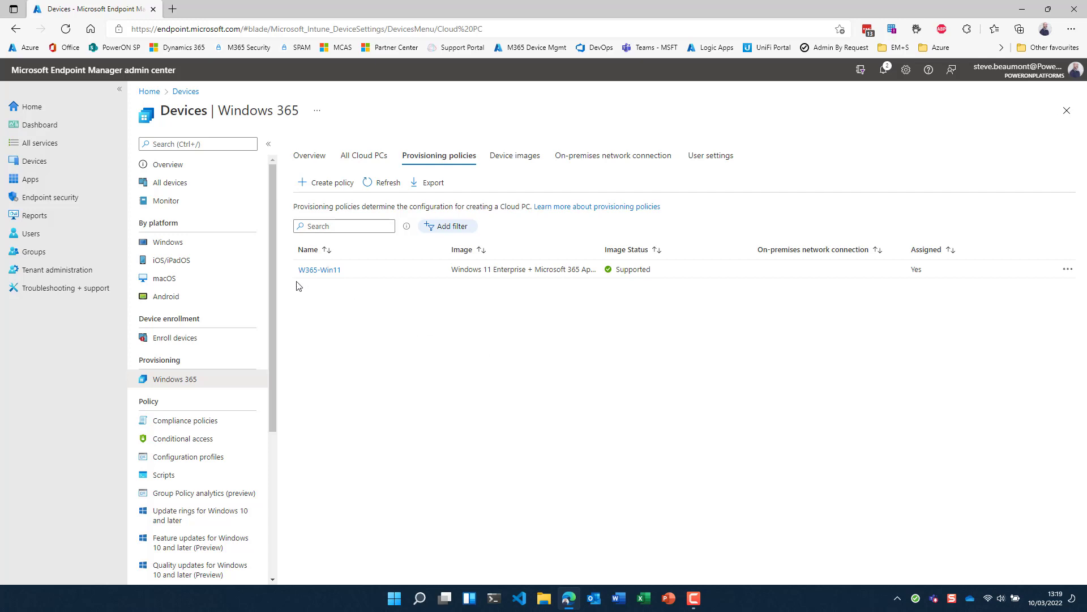
pyautogui.click(318, 270)
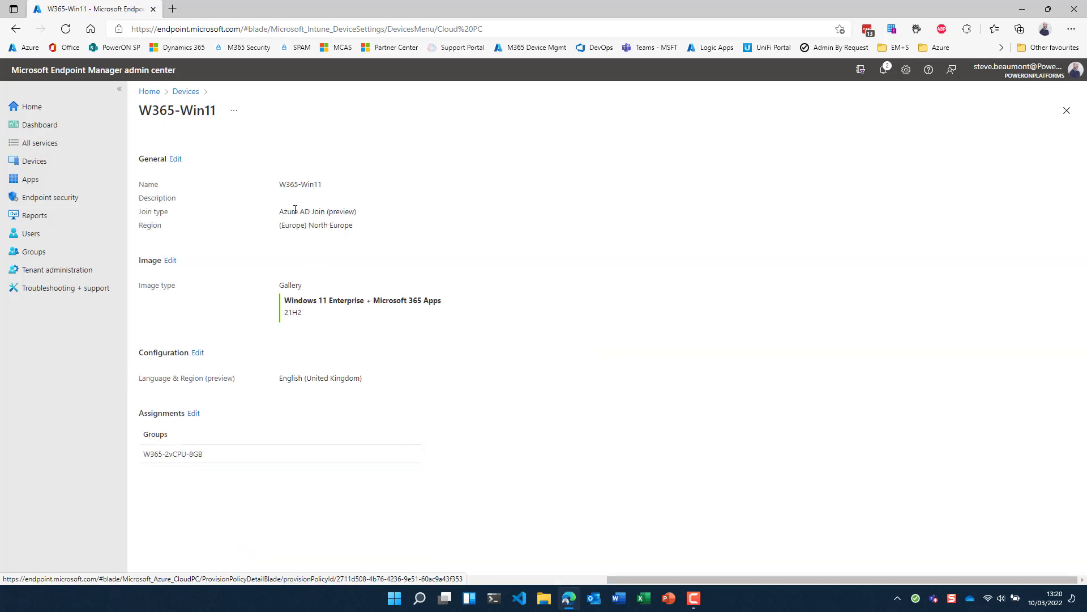
pyautogui.moveTo(295, 210); pyautogui.dragTo(389, 214)
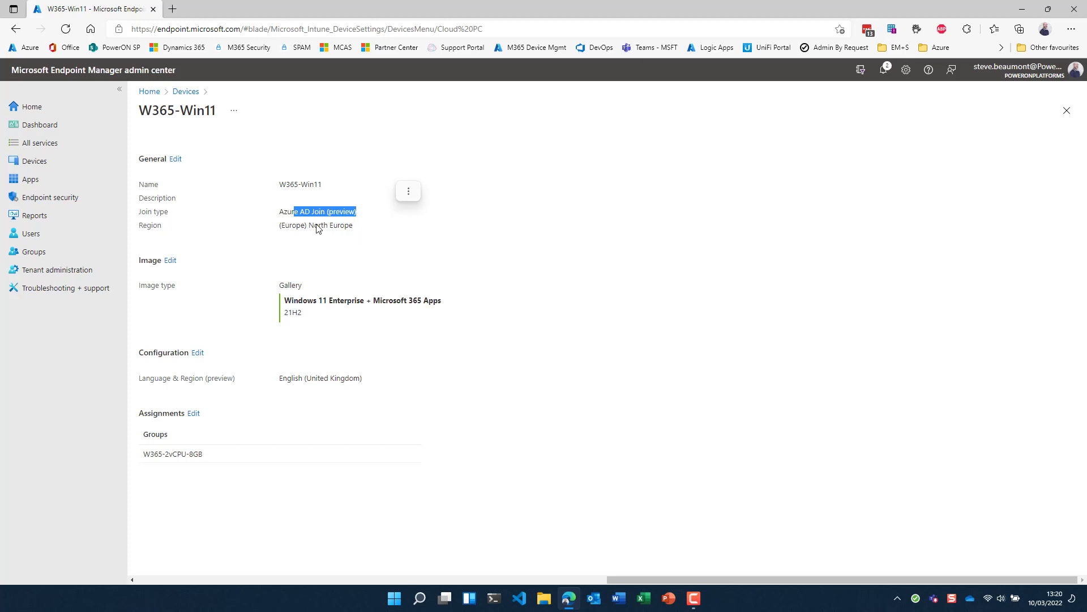
pyautogui.moveTo(314, 225); pyautogui.dragTo(344, 225)
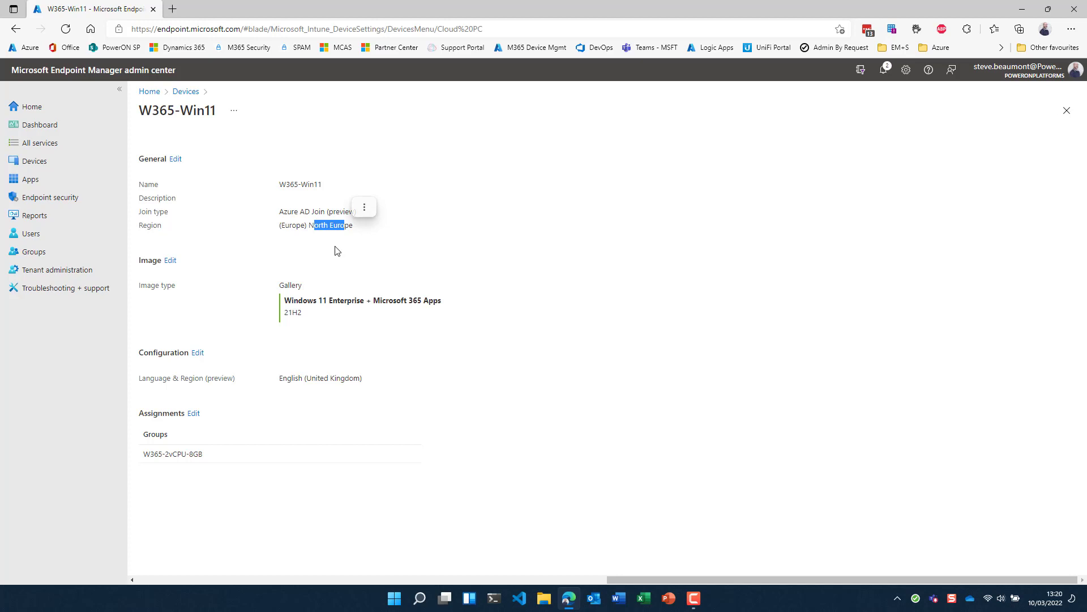
pyautogui.click(335, 247)
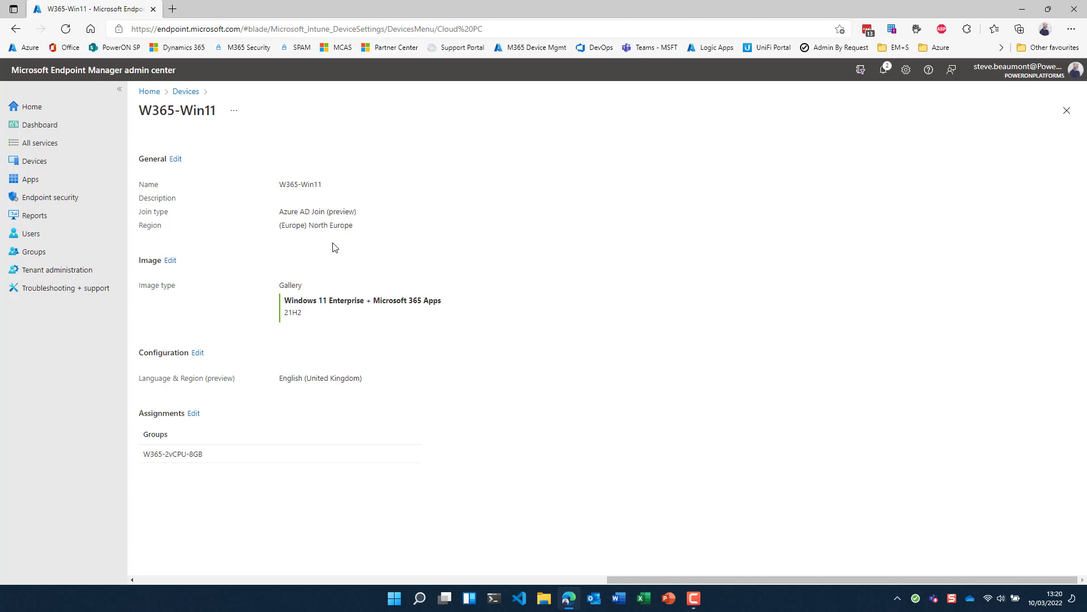
# Step: Edit the W365-Win11 policy's image, compare the custom and gallery types, and select the gallery image Windows 11 Enterprise + Microsoft 365 Apps 21H2
pyautogui.click(171, 261)
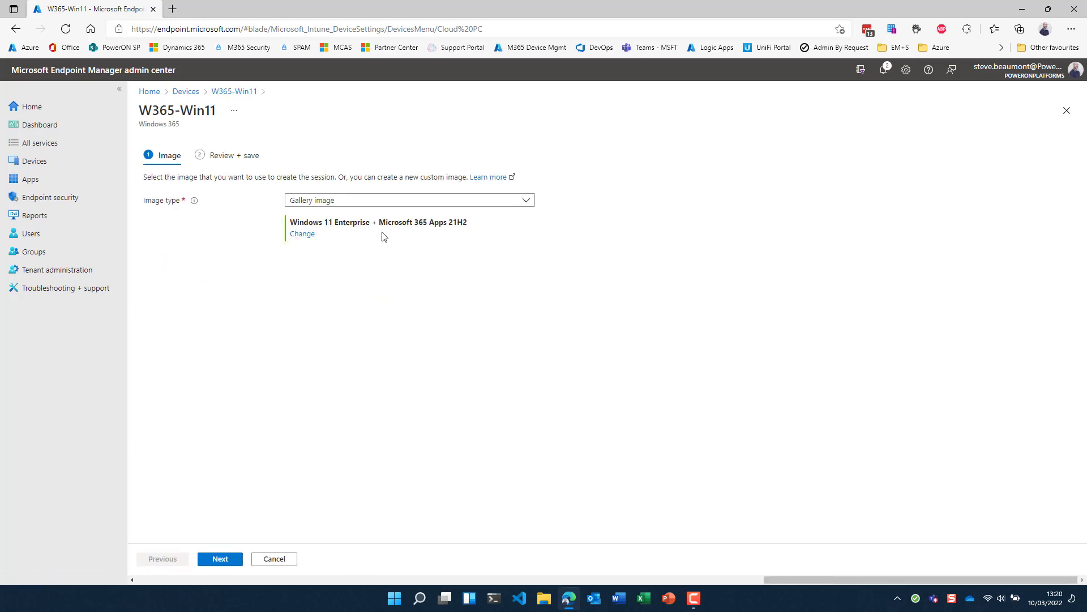
pyautogui.click(368, 203)
pyautogui.click(352, 234)
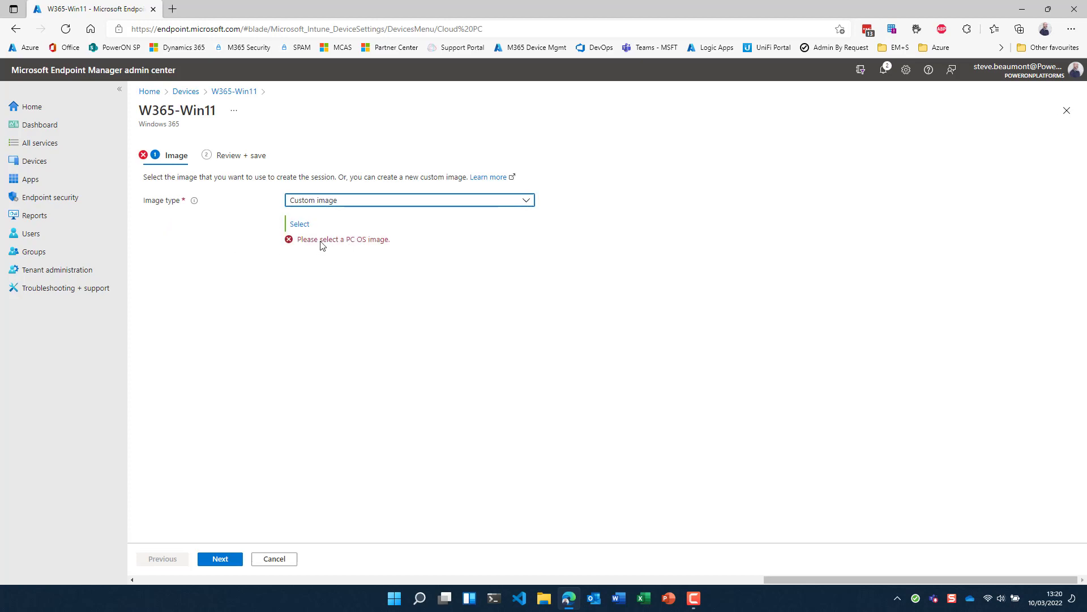
pyautogui.click(329, 201)
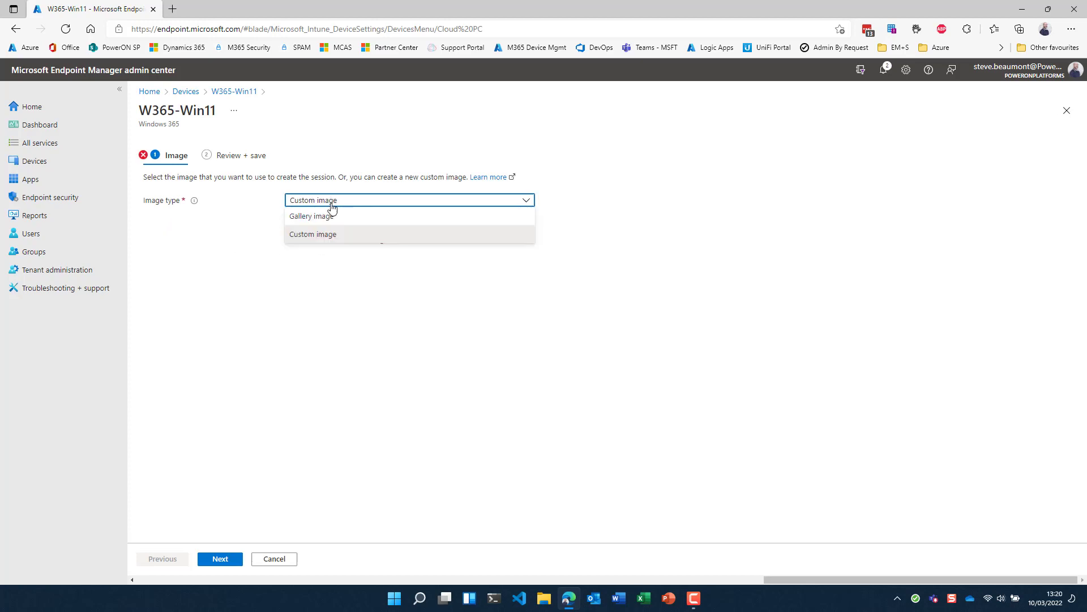
pyautogui.click(330, 220)
pyautogui.click(298, 223)
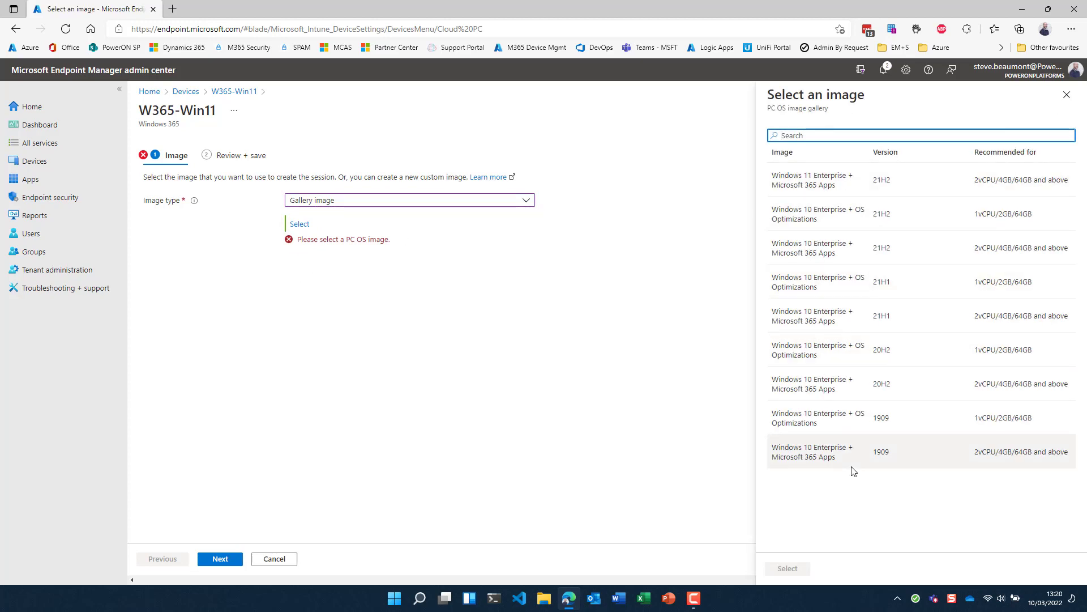
pyautogui.click(818, 180)
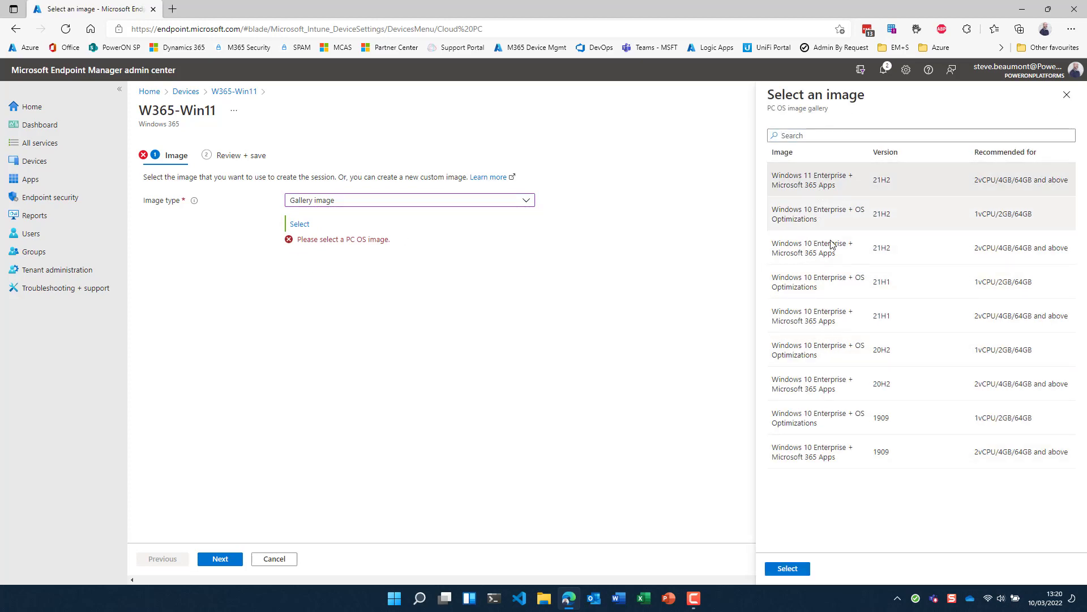
pyautogui.click(784, 570)
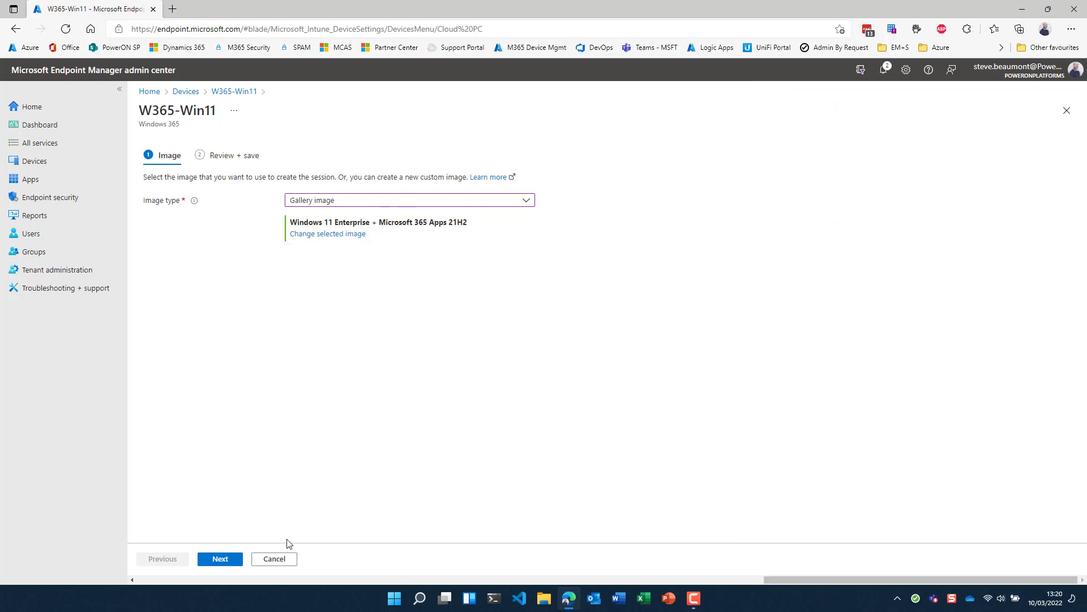
# Step: Discard the W365-Win11 policy's image edit, view its Language & Region options without saving, and close the policy
pyautogui.click(285, 561)
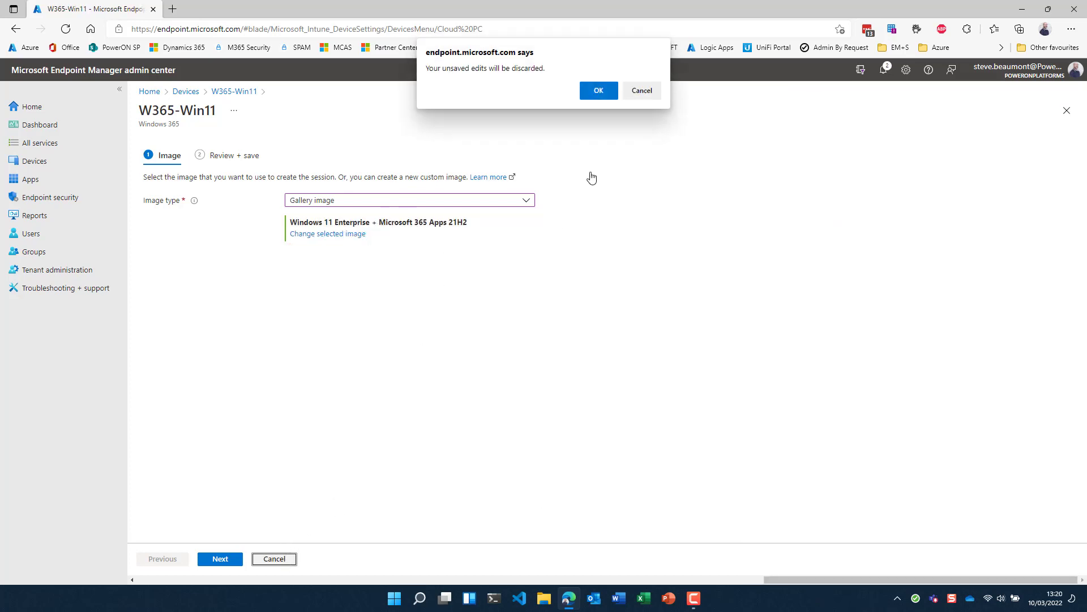
pyautogui.click(599, 93)
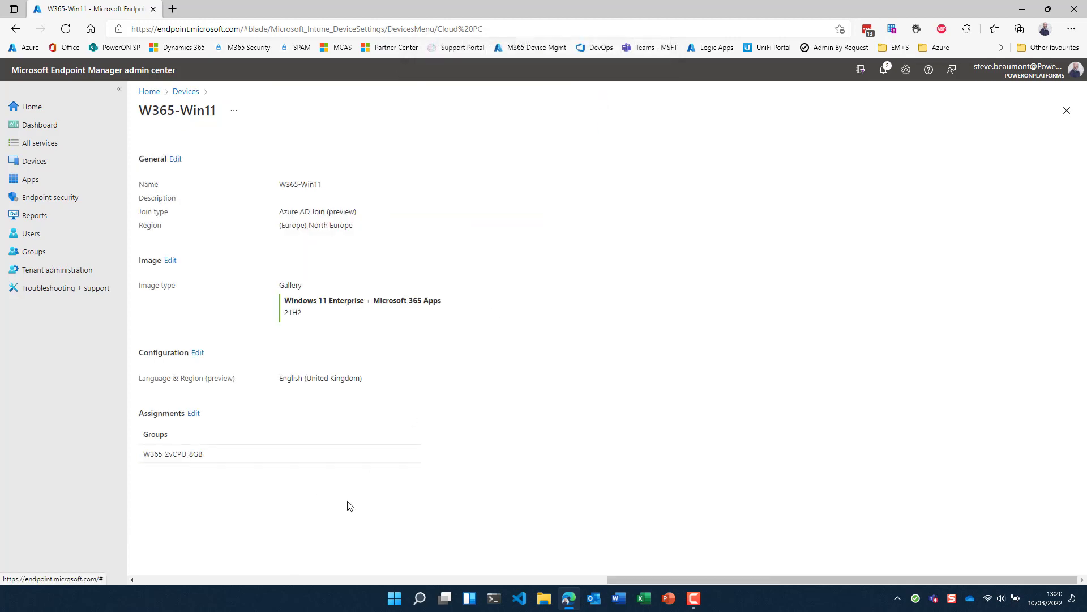
pyautogui.click(197, 353)
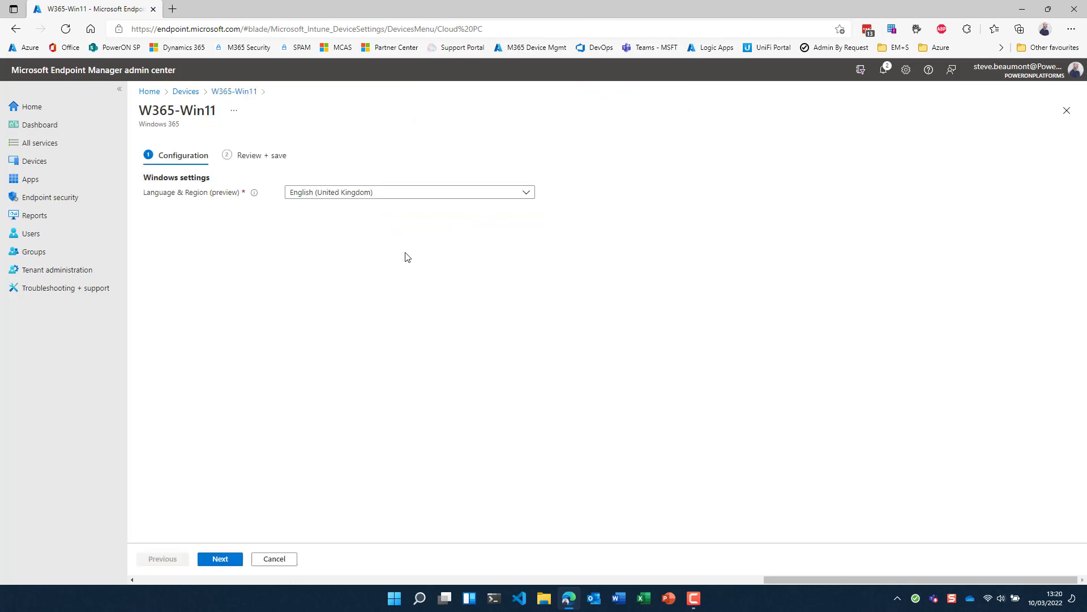
pyautogui.click(393, 195)
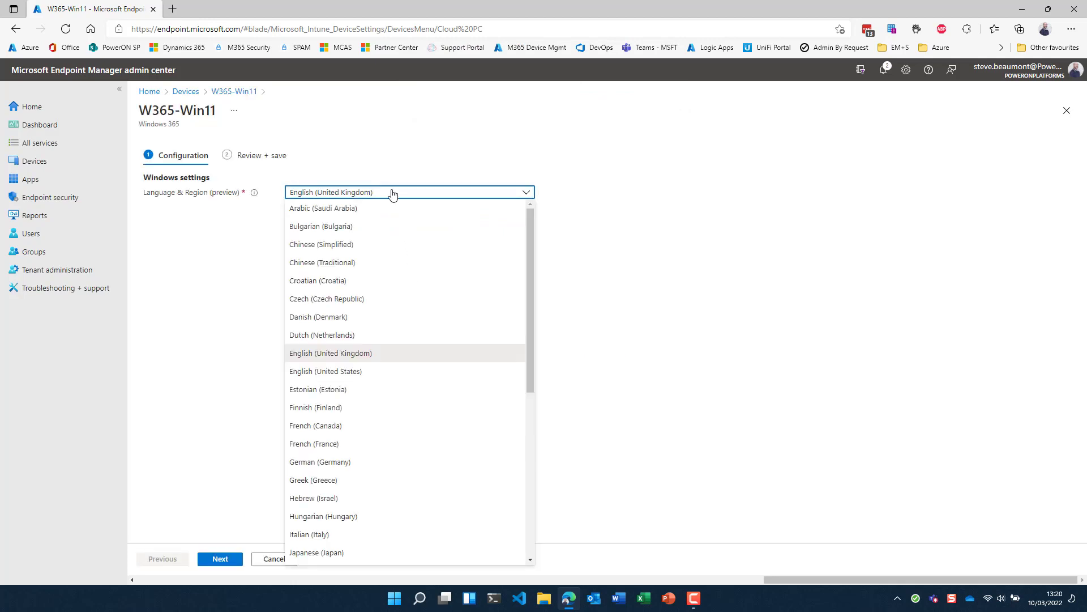
pyautogui.click(363, 356)
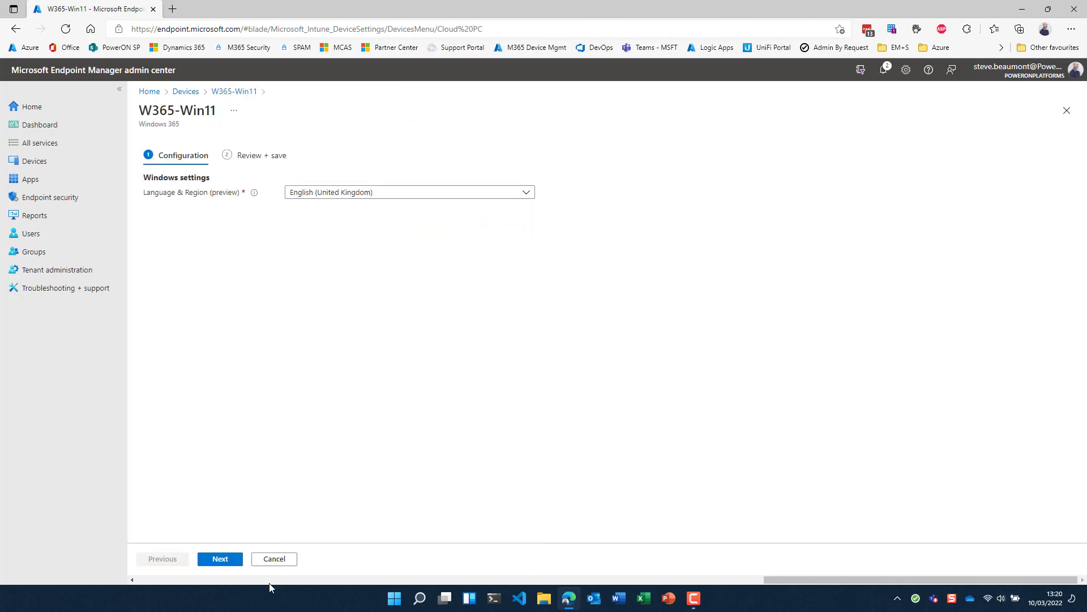
pyautogui.click(271, 559)
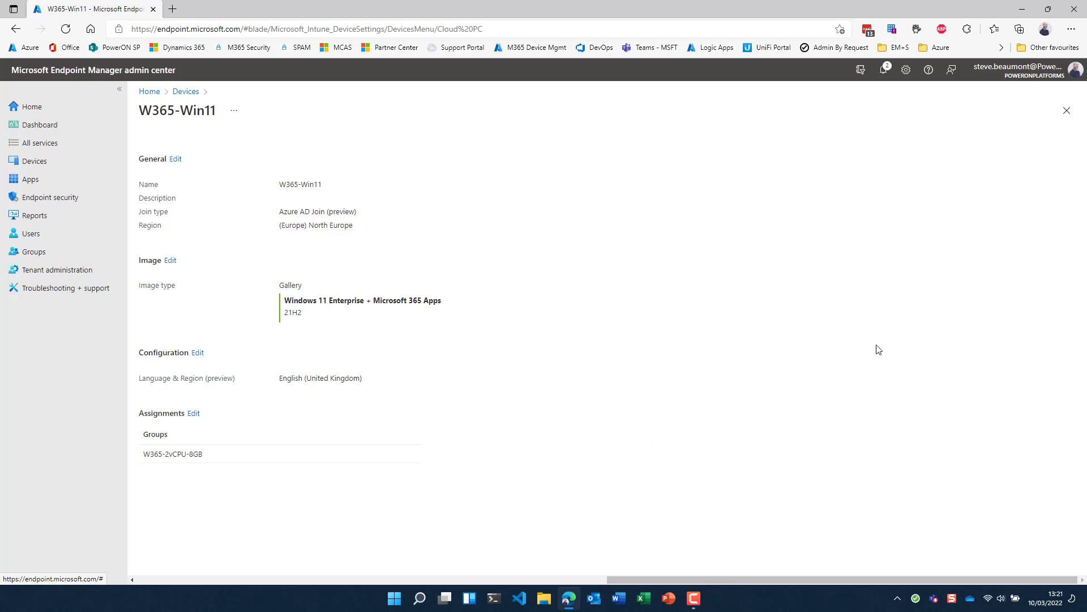
pyautogui.click(1067, 112)
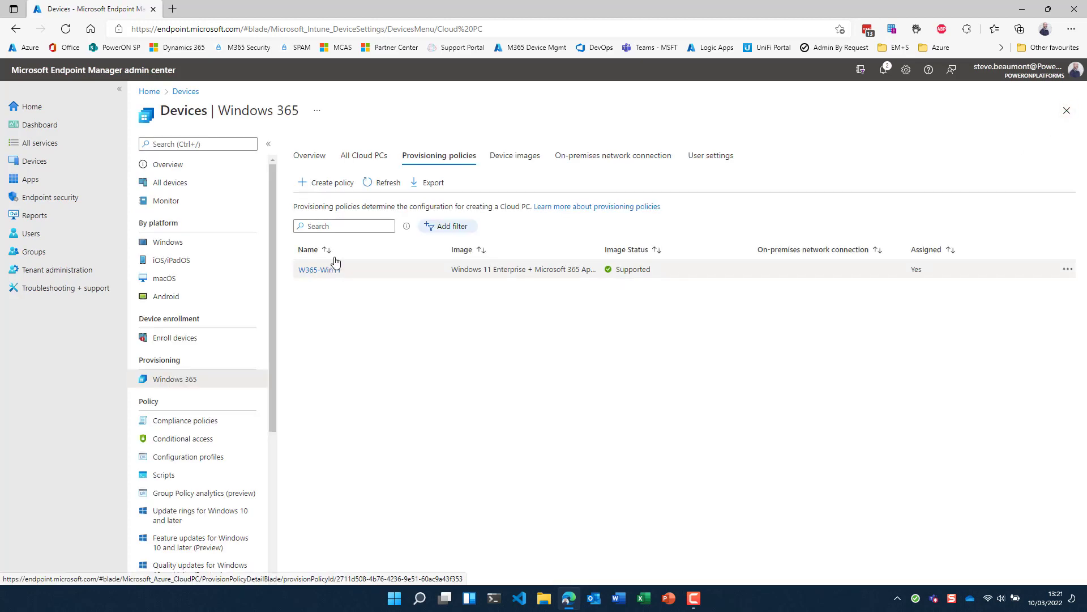
# Step: Look over the list of all Cloud PCs, search the groups for "w3" and view the W365-2vCPU-8GB group's licenses
pyautogui.click(374, 158)
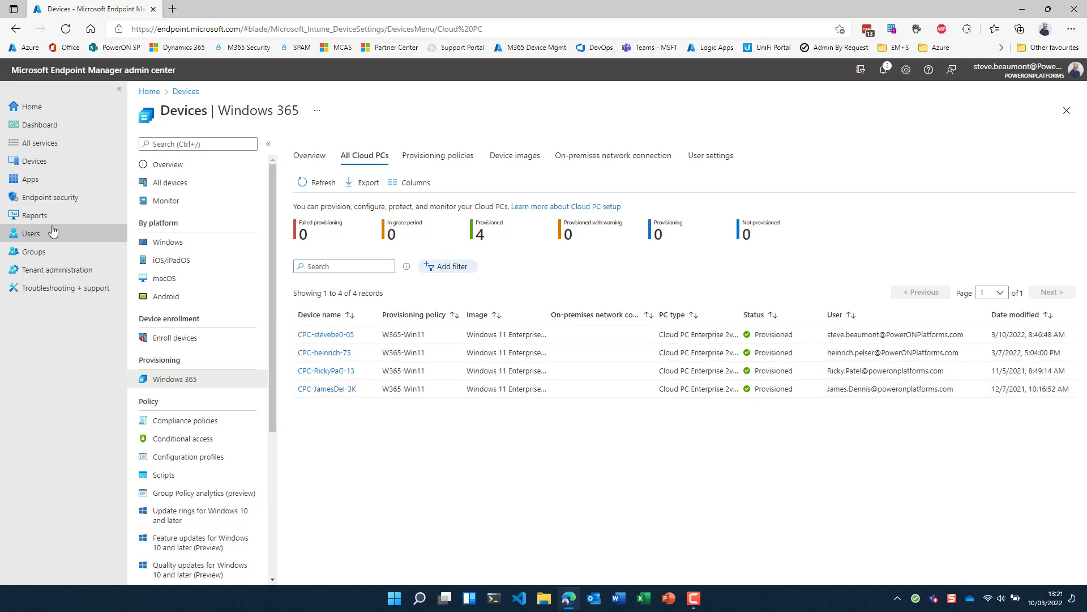
pyautogui.click(45, 254)
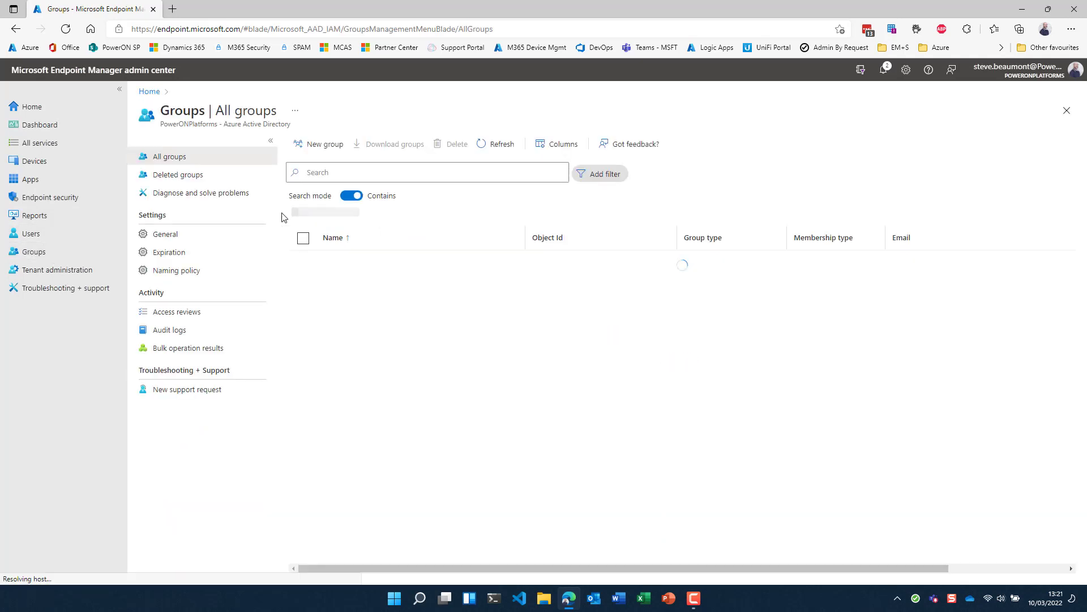
pyautogui.click(327, 171)
pyautogui.write('w3')
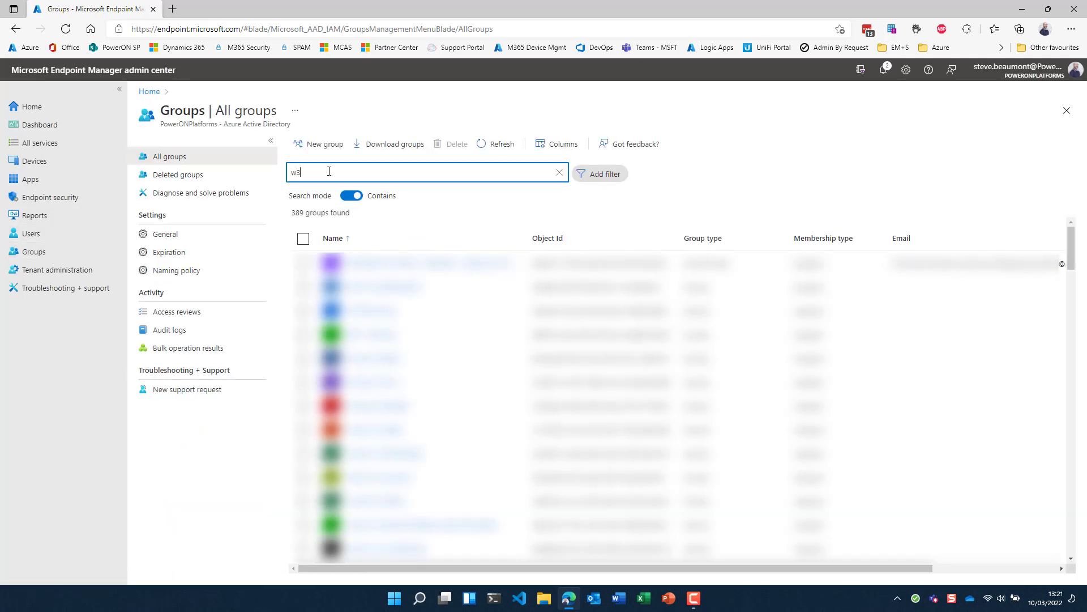
pyautogui.click(371, 288)
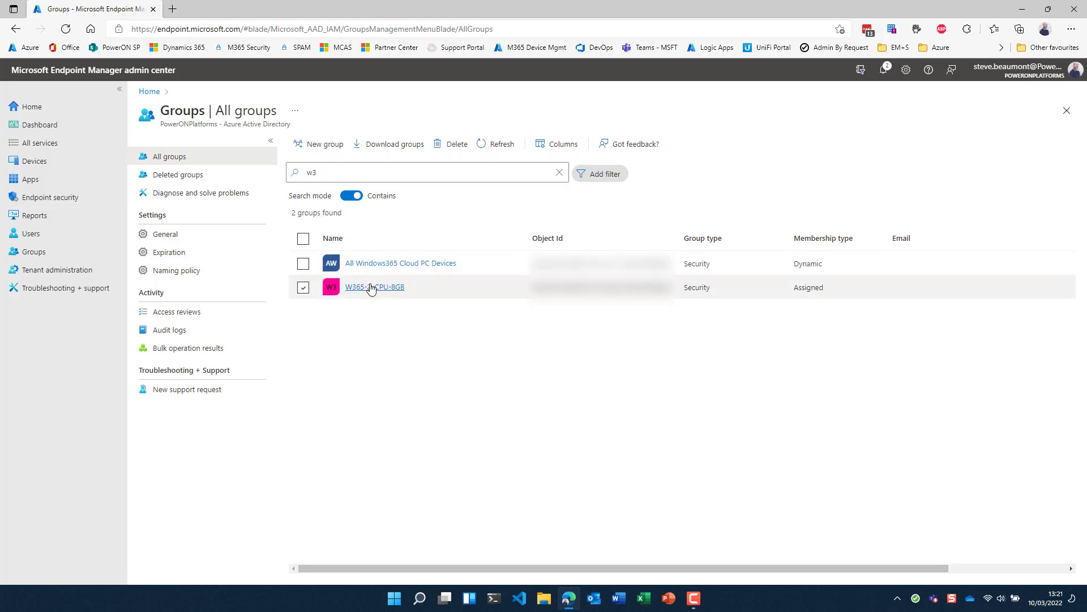
pyautogui.click(194, 343)
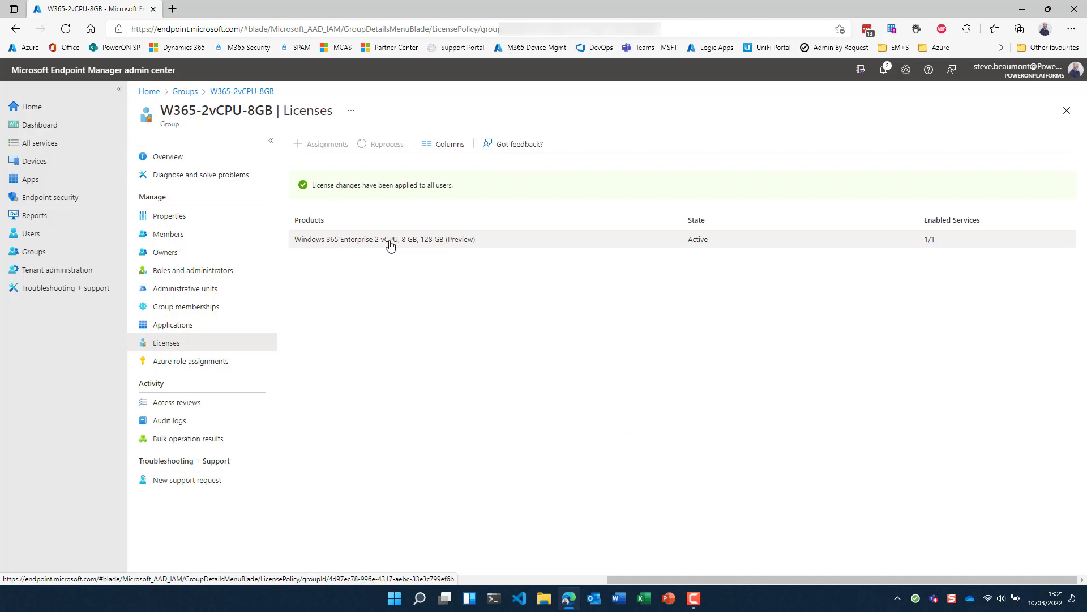
# Step: Search for the new user by first name and add that user as a member of the W365-2vCPU-8GB group
pyautogui.click(226, 235)
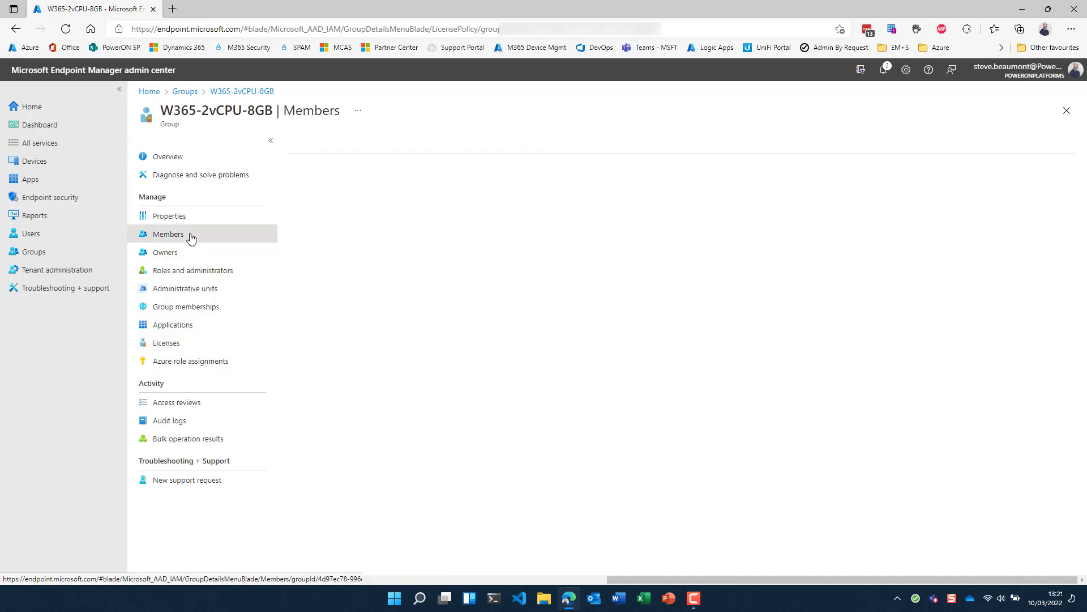
pyautogui.click(321, 145)
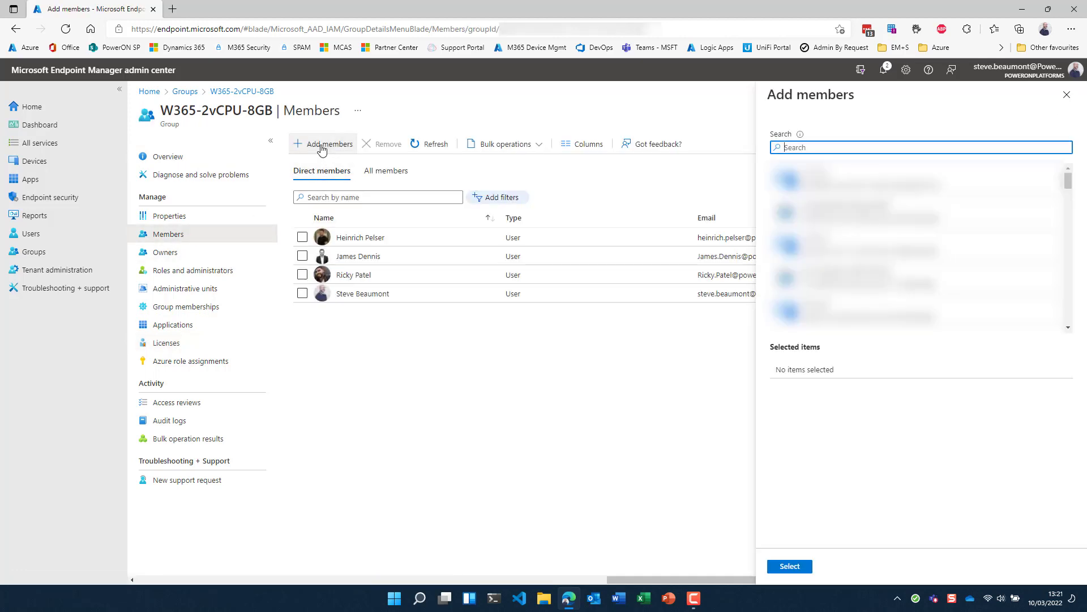
pyautogui.write('david')
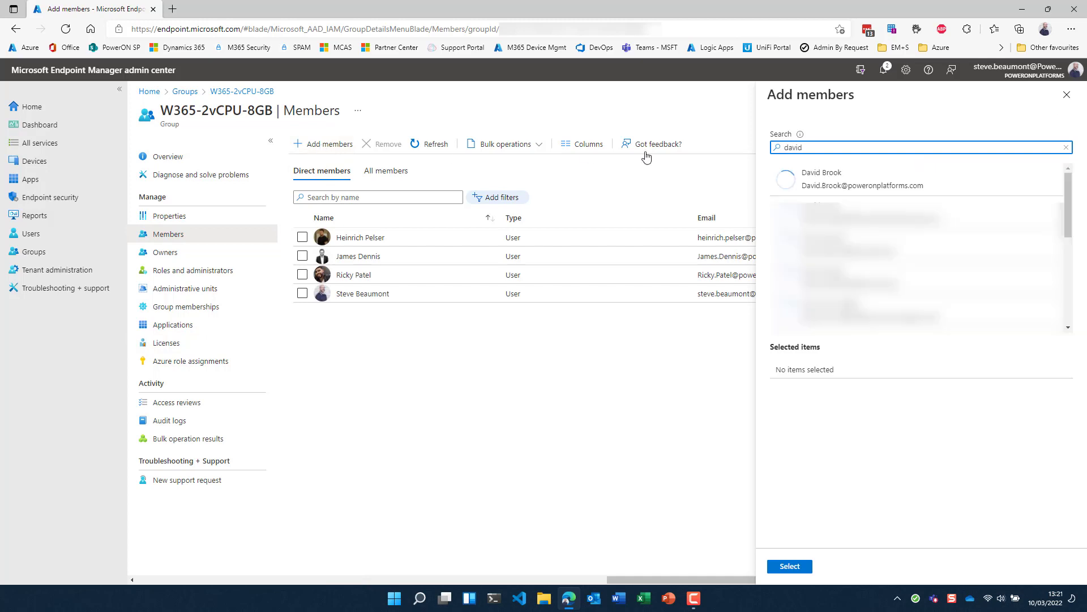
pyautogui.click(888, 198)
pyautogui.click(790, 565)
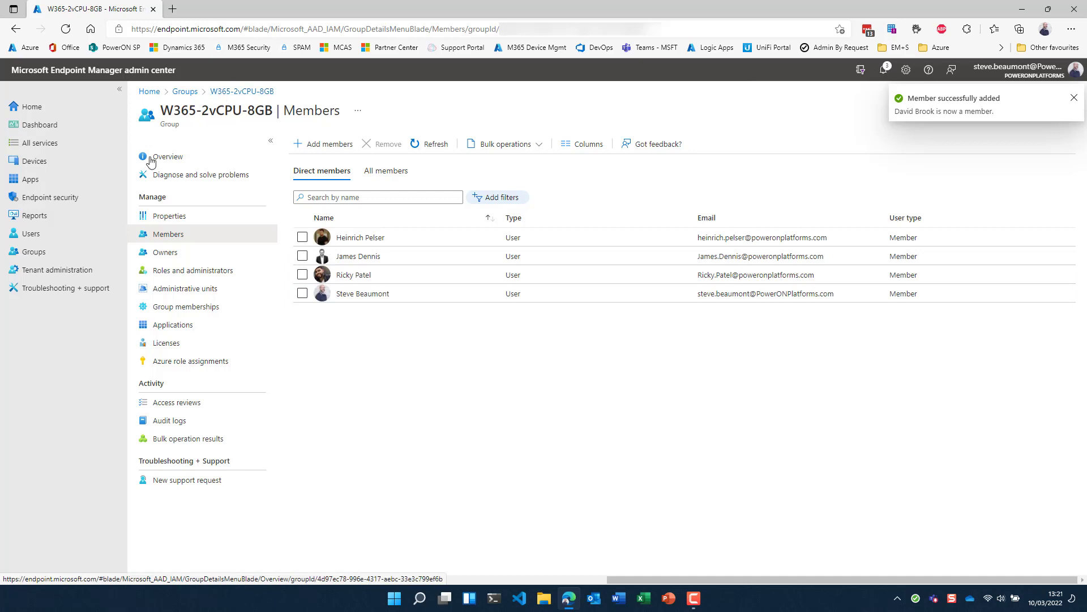
# Step: Return to the Windows 365 list of all Cloud PCs and refresh it to check the new member's provisioning status
pyautogui.click(35, 161)
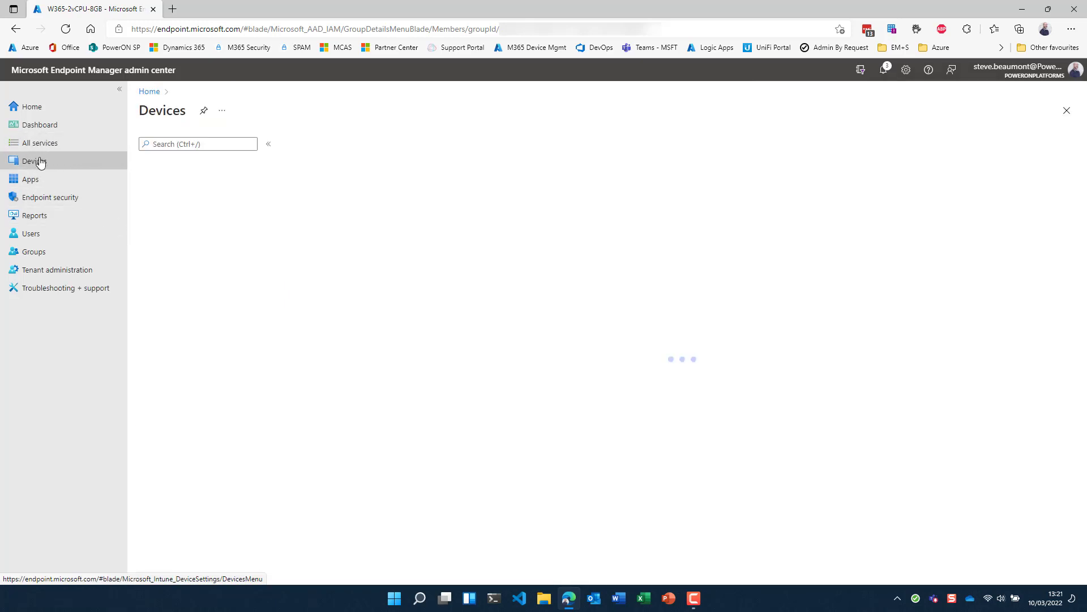
pyautogui.click(204, 381)
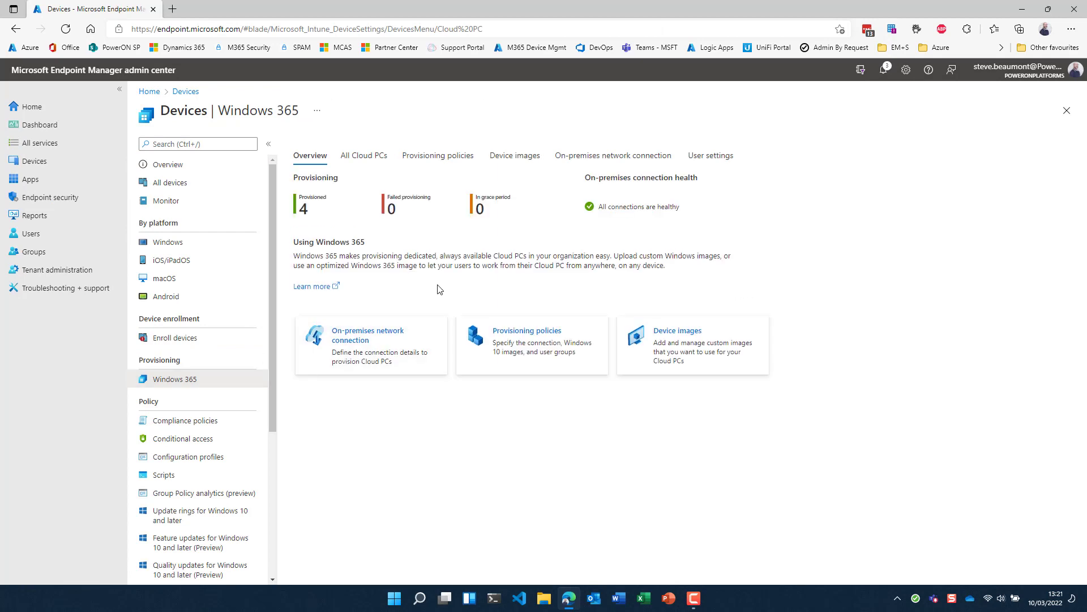
pyautogui.click(371, 155)
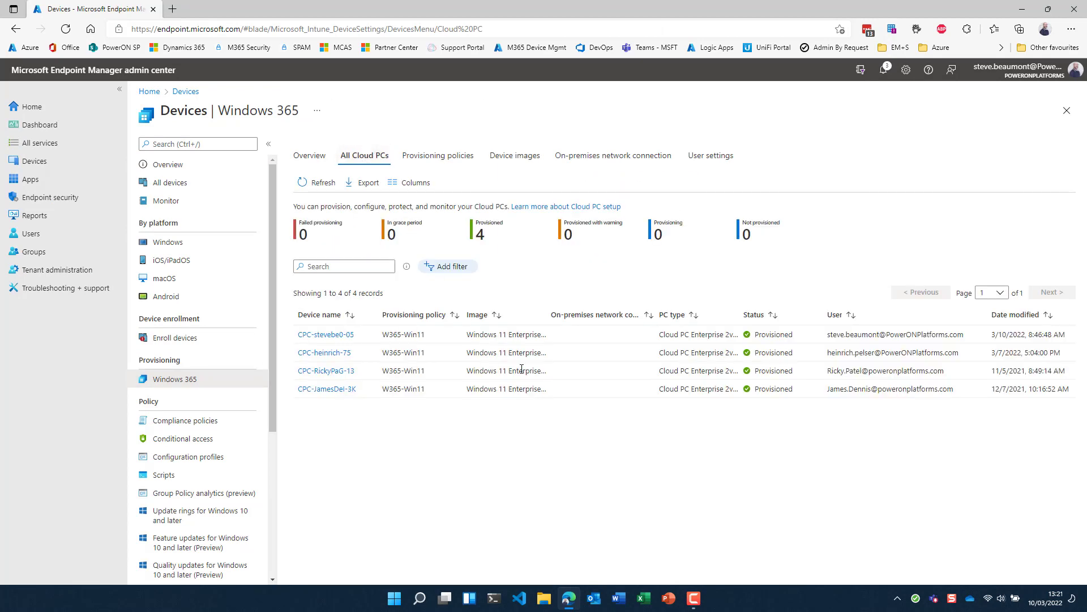
pyautogui.click(315, 185)
pyautogui.click(318, 184)
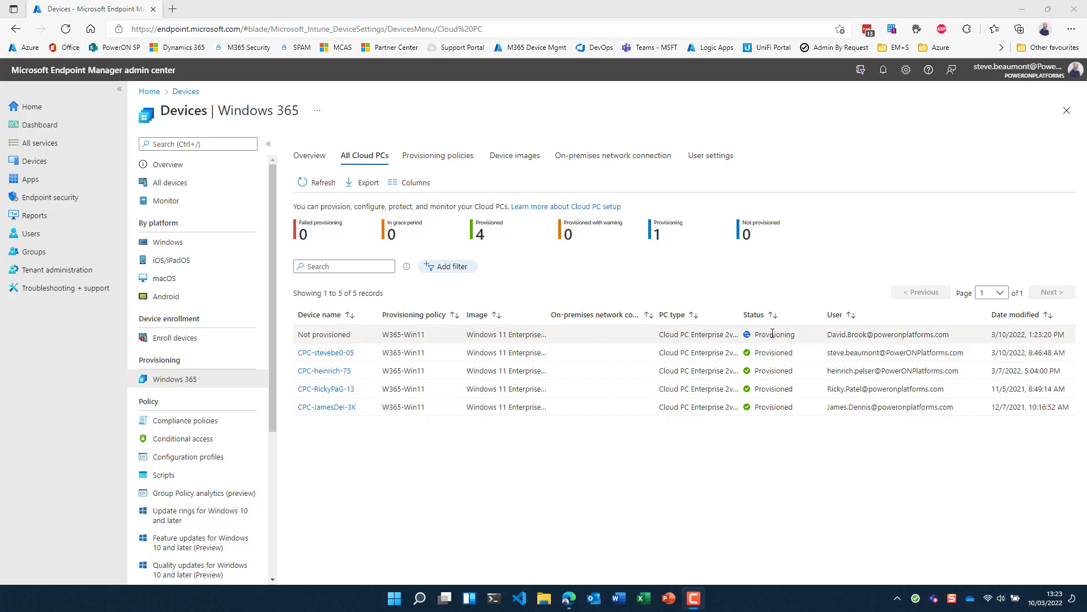
# Step: Open the details of the first provisioned Cloud PC and examine the license type and size in its device model
pyautogui.click(327, 353)
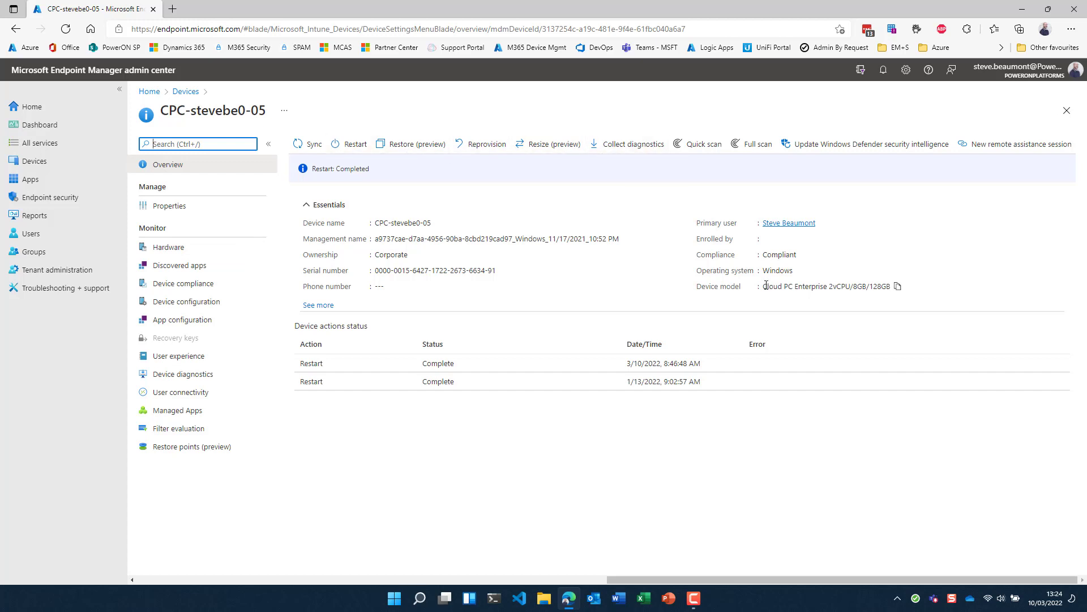
pyautogui.moveTo(765, 286); pyautogui.dragTo(887, 287)
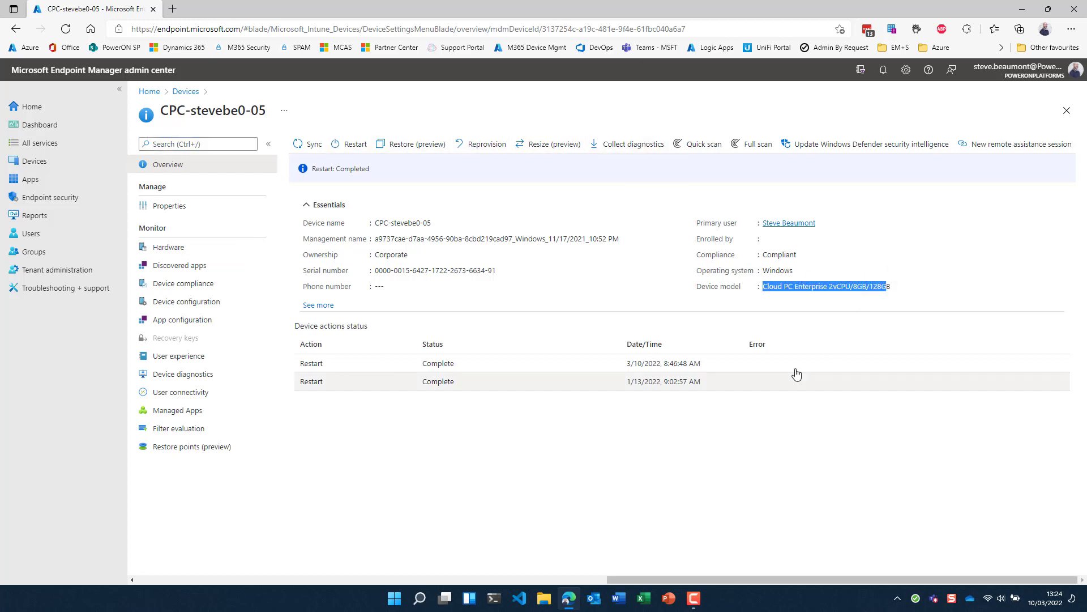
pyautogui.click(801, 291)
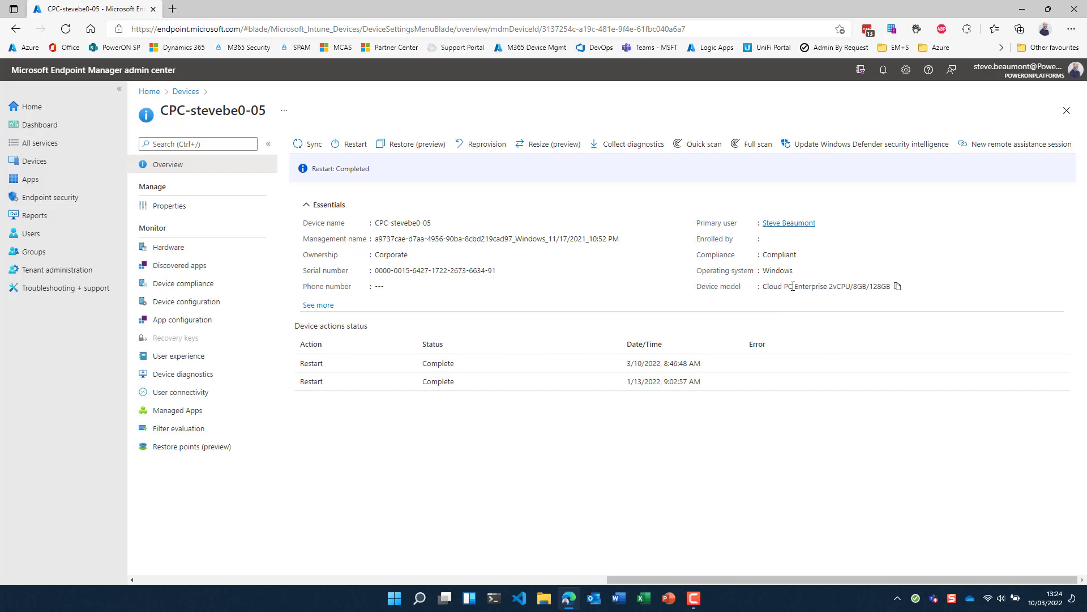
pyautogui.moveTo(793, 286); pyautogui.dragTo(763, 286)
pyautogui.moveTo(829, 286); pyautogui.dragTo(891, 286)
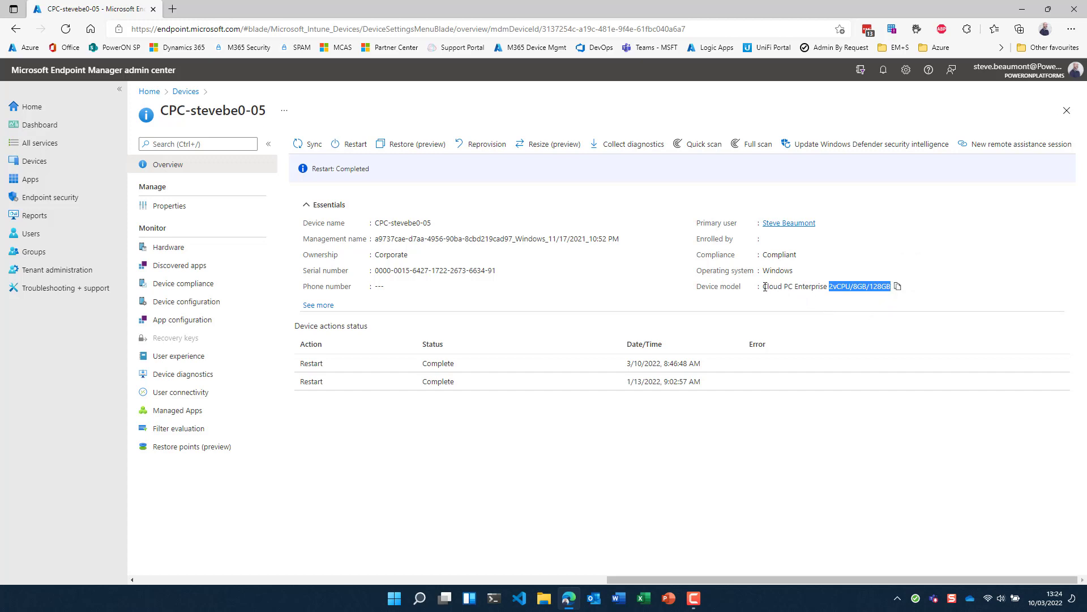
pyautogui.moveTo(764, 287); pyautogui.dragTo(828, 287)
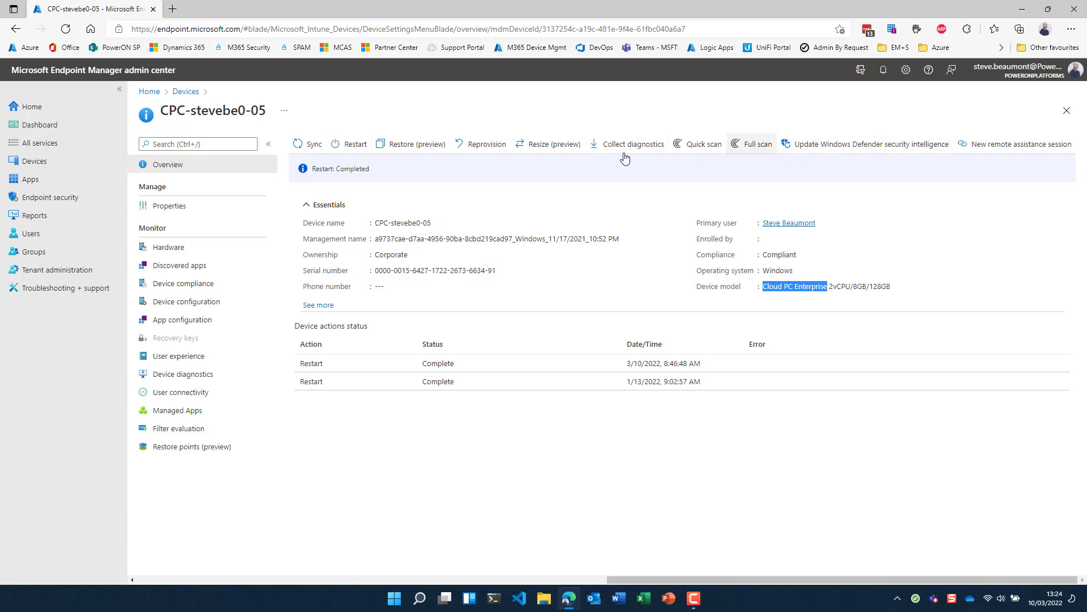
# Step: View the Cloud PC's restore points, select the one from 3/5/2022, 8:05:33 PM, and close the list without restoring
pyautogui.click(403, 149)
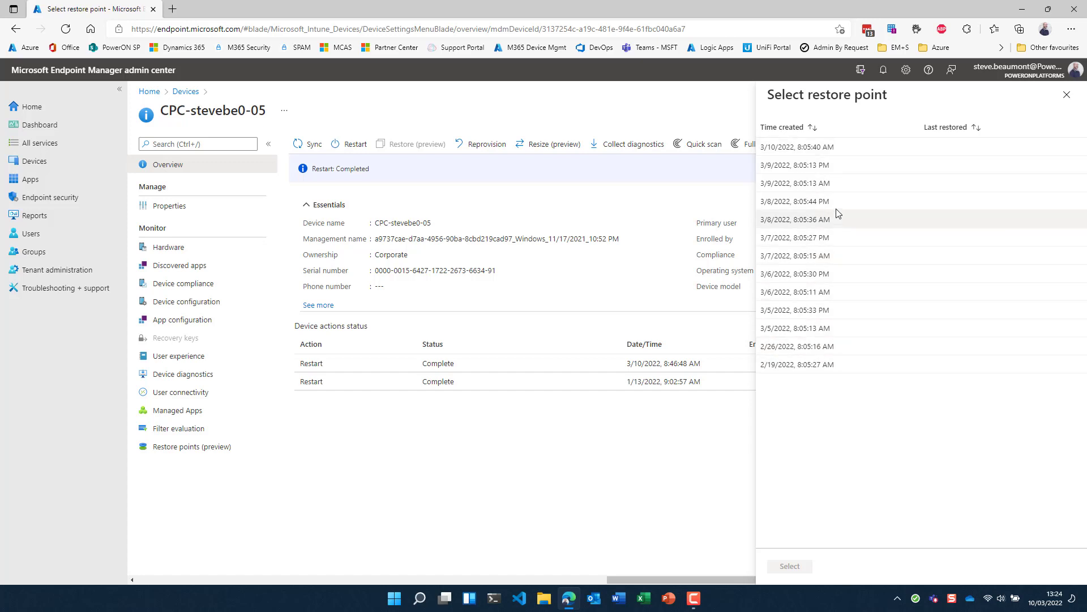
pyautogui.click(797, 311)
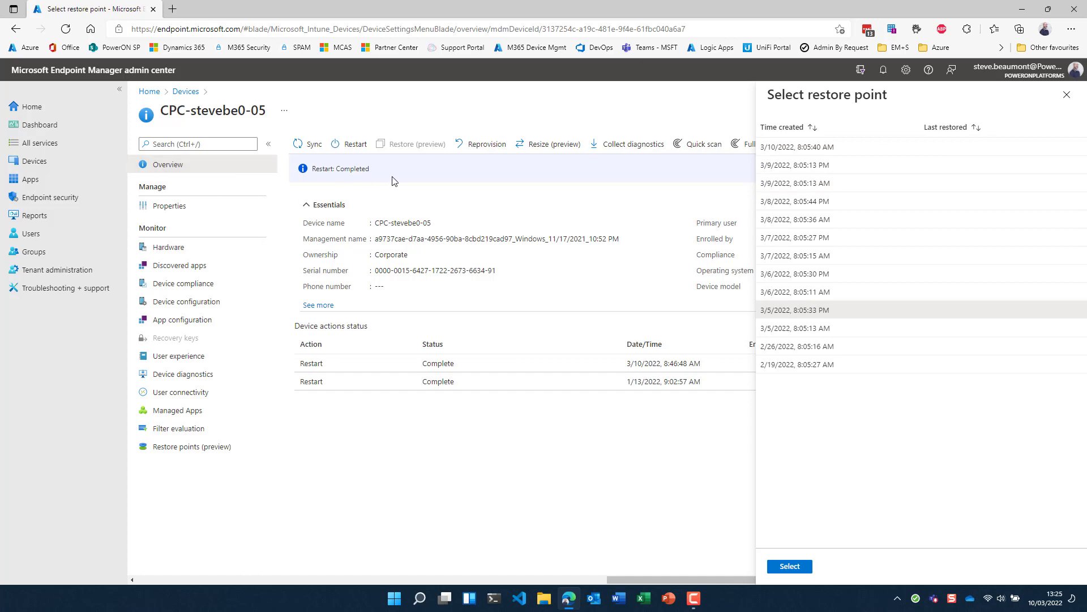
pyautogui.click(1067, 95)
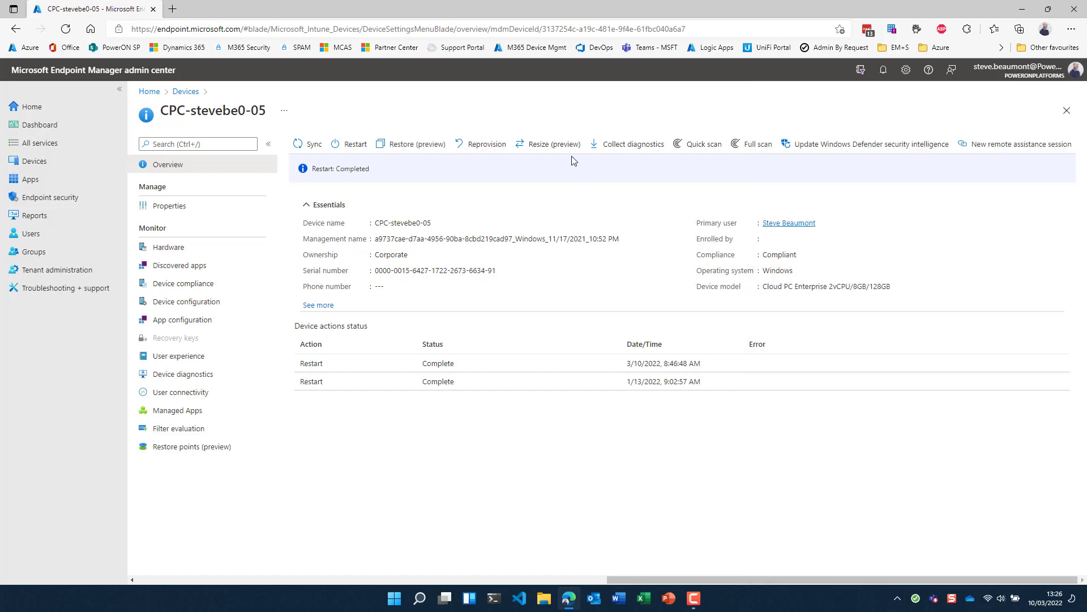
# Step: Open the Cloud PC's resize options, choose 2vCPU with 8GB RAM and 256GB storage, and examine the license availability notice
pyautogui.click(555, 144)
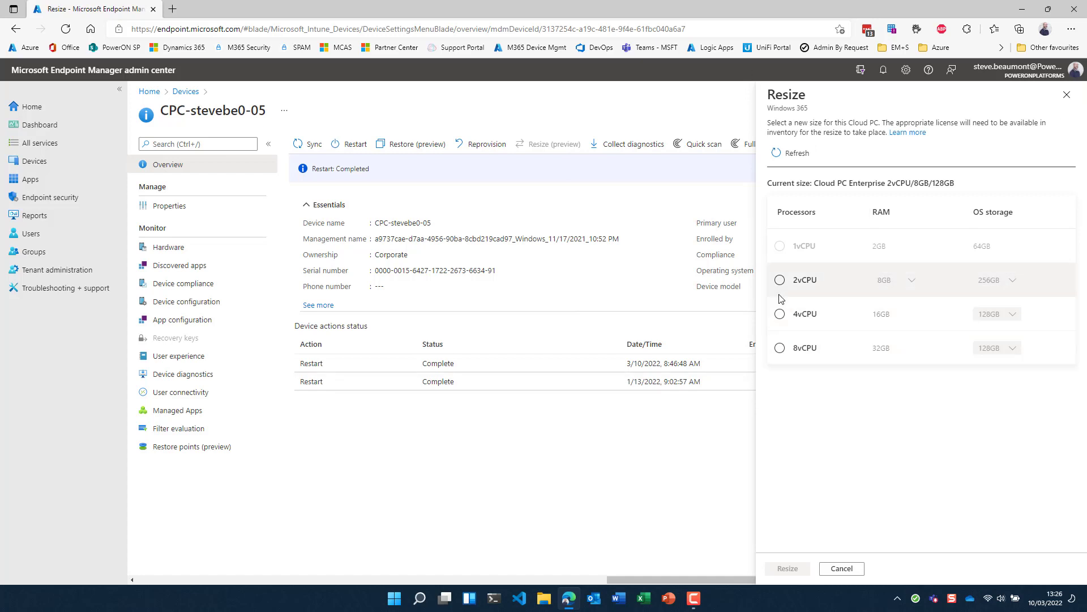
pyautogui.click(780, 280)
pyautogui.click(896, 280)
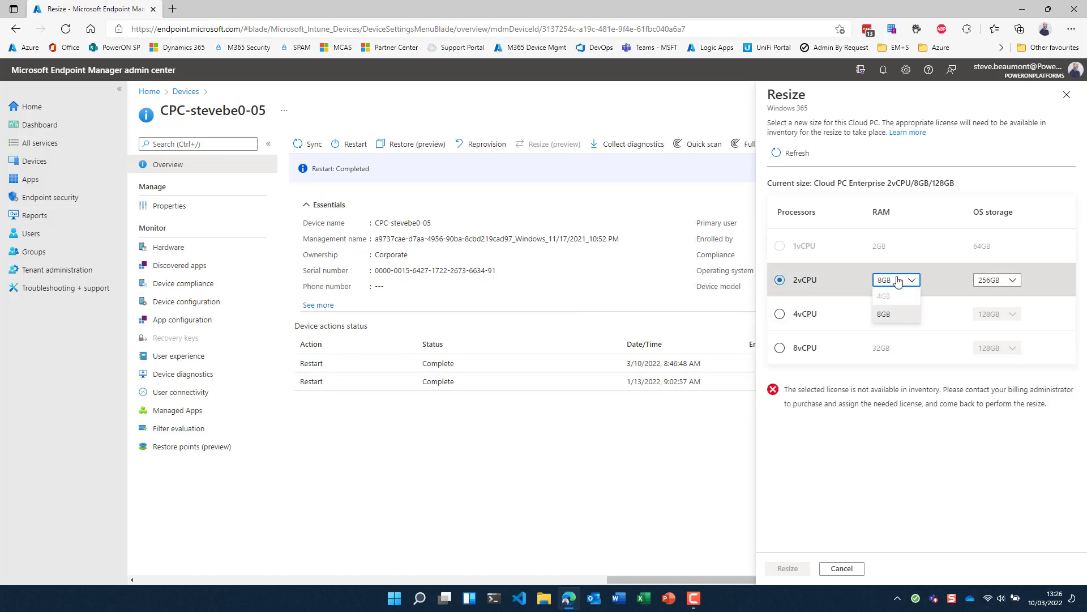
pyautogui.click(898, 315)
pyautogui.click(997, 280)
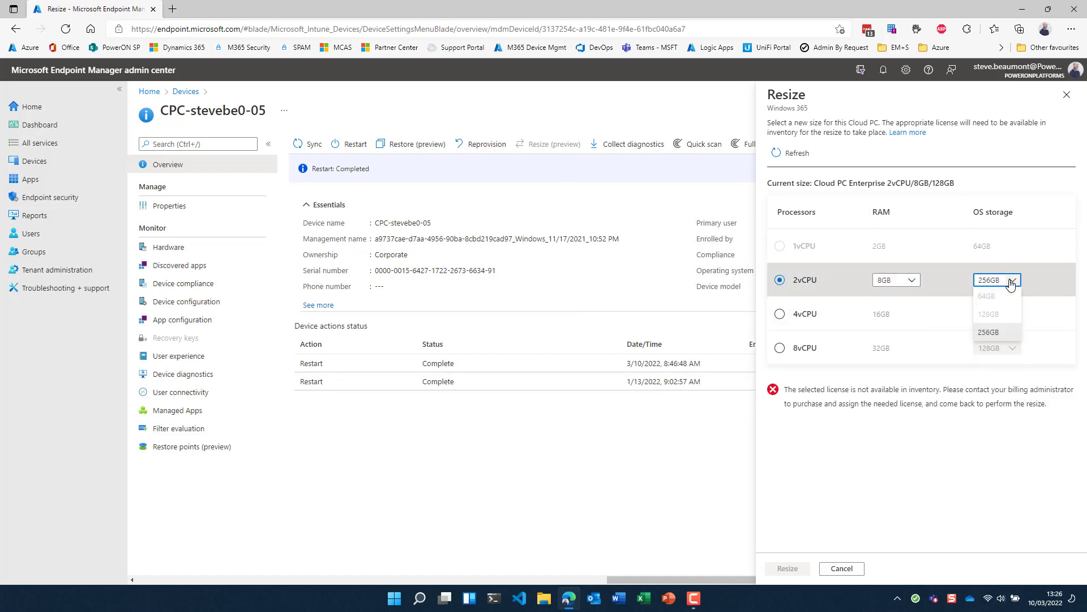
pyautogui.click(840, 422)
pyautogui.moveTo(806, 390); pyautogui.dragTo(1030, 405)
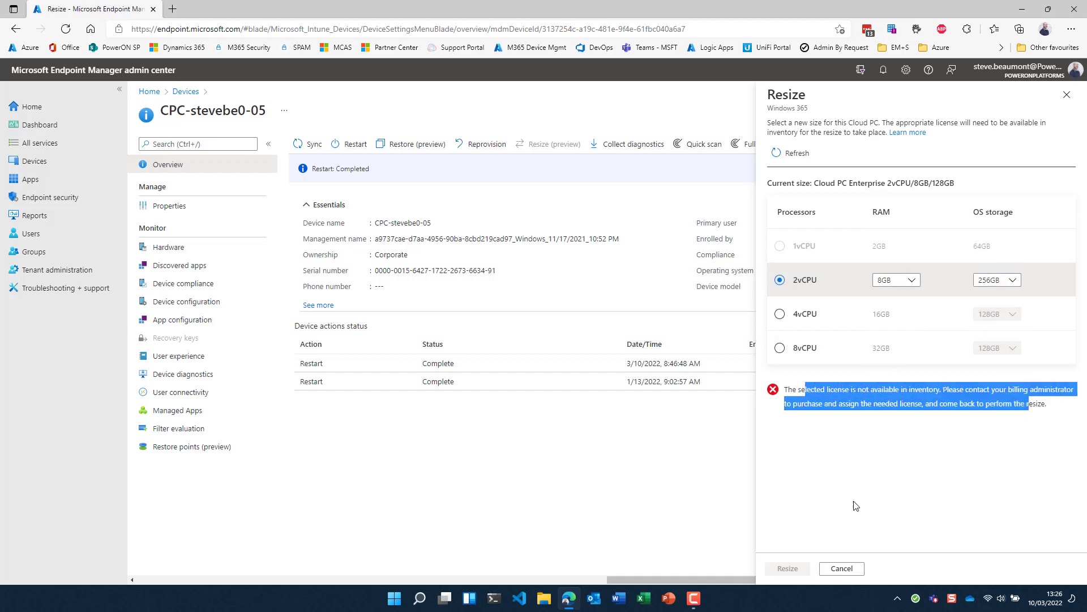
# Step: Examine license availability for the 4vCPU size and the storage choices for 2vCPU, and cancel the resize
pyautogui.click(780, 314)
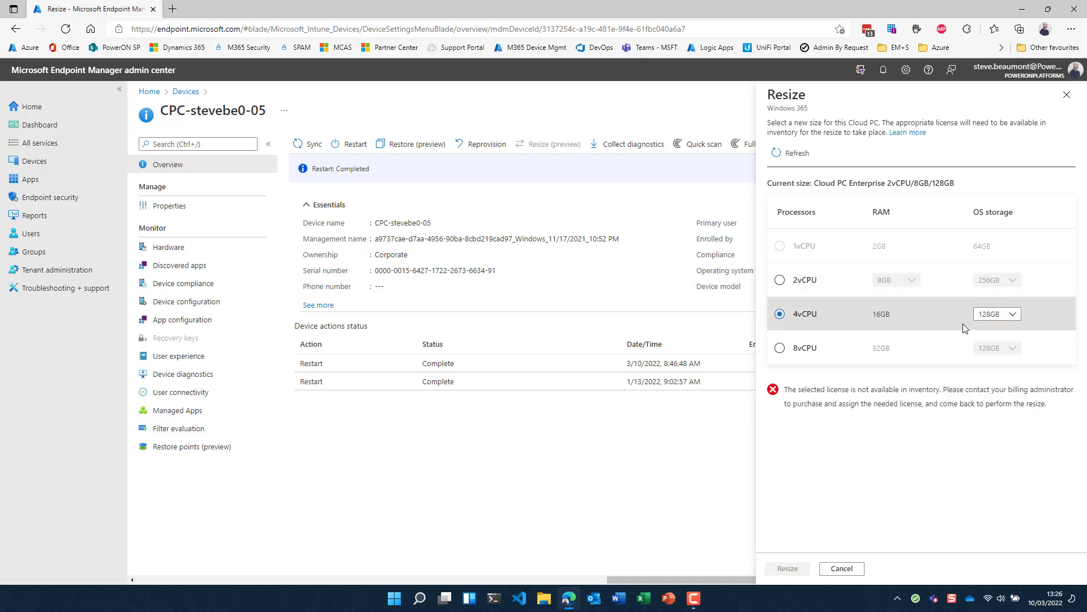
pyautogui.click(1000, 314)
pyautogui.click(960, 425)
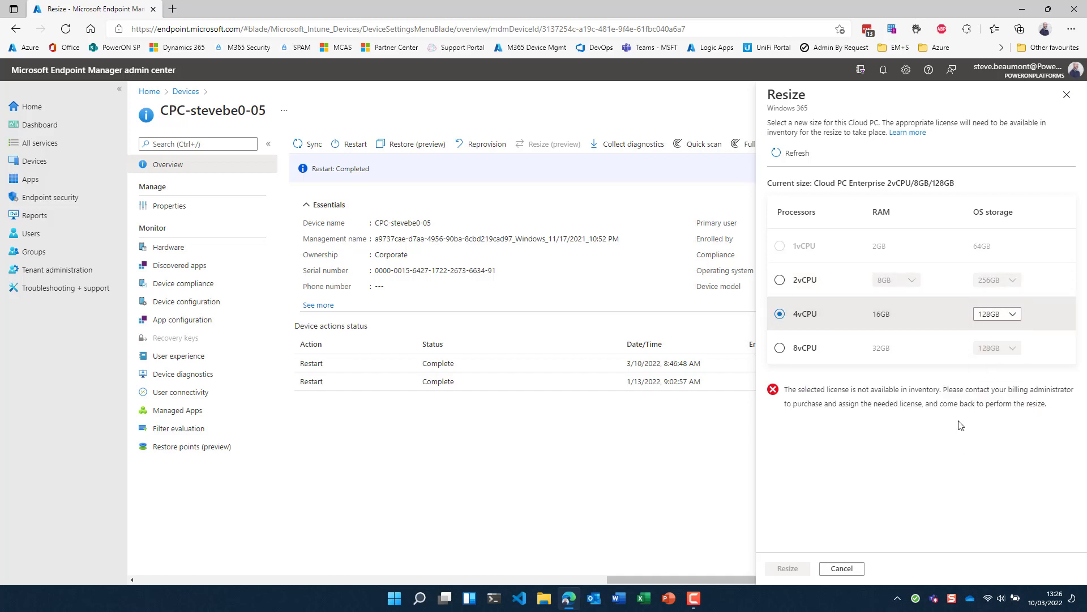
pyautogui.click(807, 280)
pyautogui.click(1011, 280)
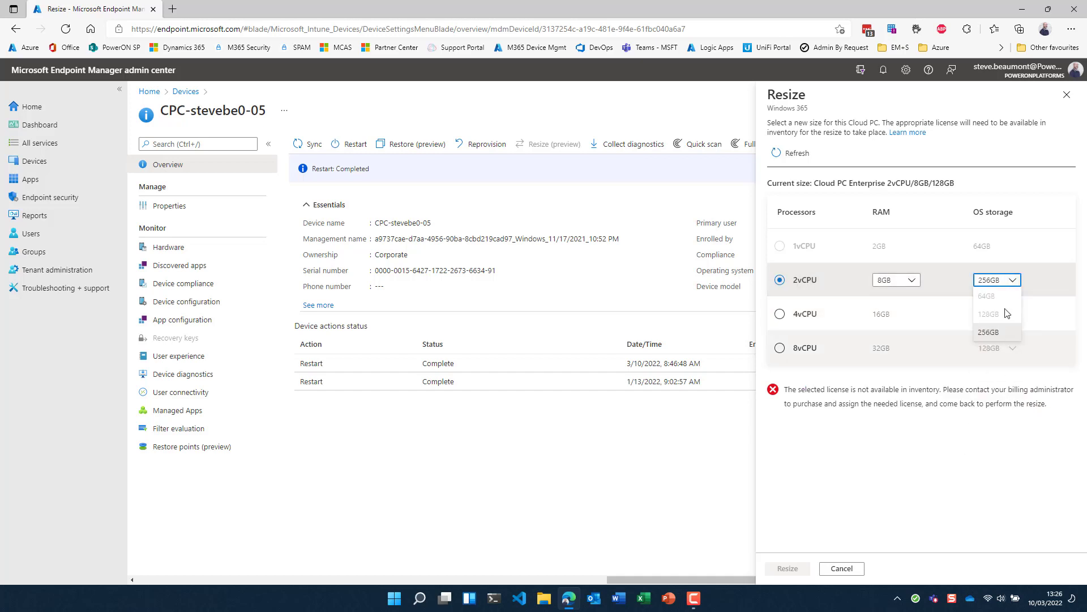
pyautogui.click(997, 427)
pyautogui.click(842, 568)
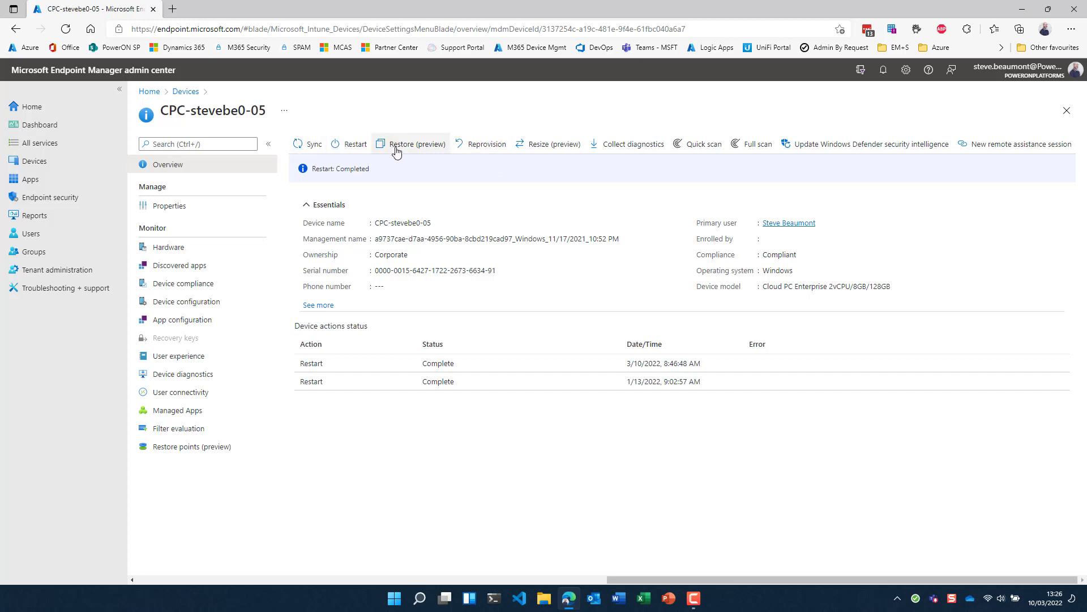
# Step: Reprovision the Cloud PC, and refresh the Windows 365 list of all Cloud PCs to check its status
pyautogui.click(491, 146)
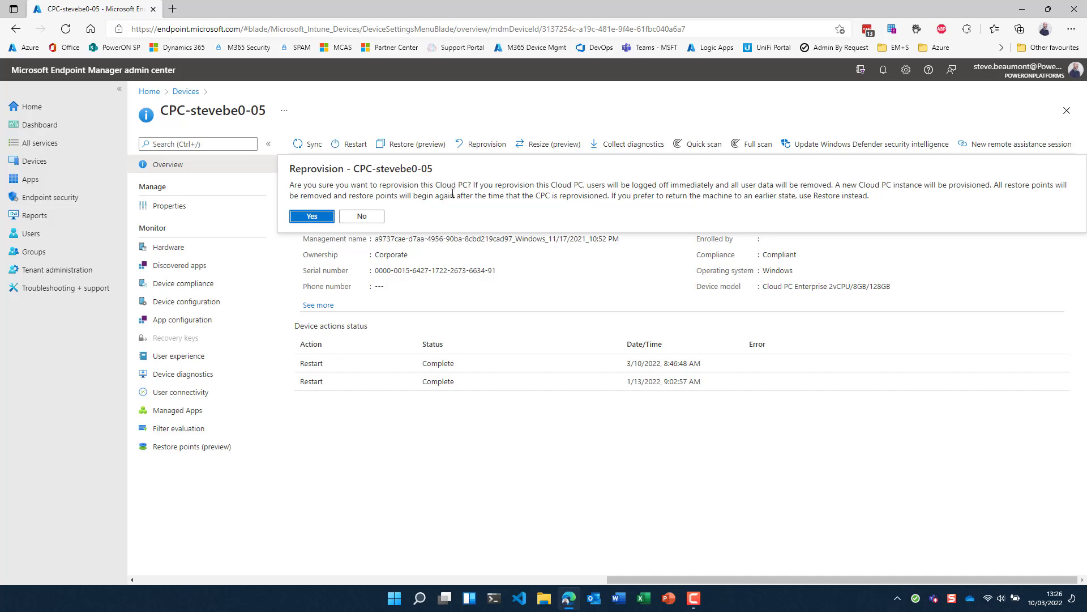
pyautogui.click(310, 218)
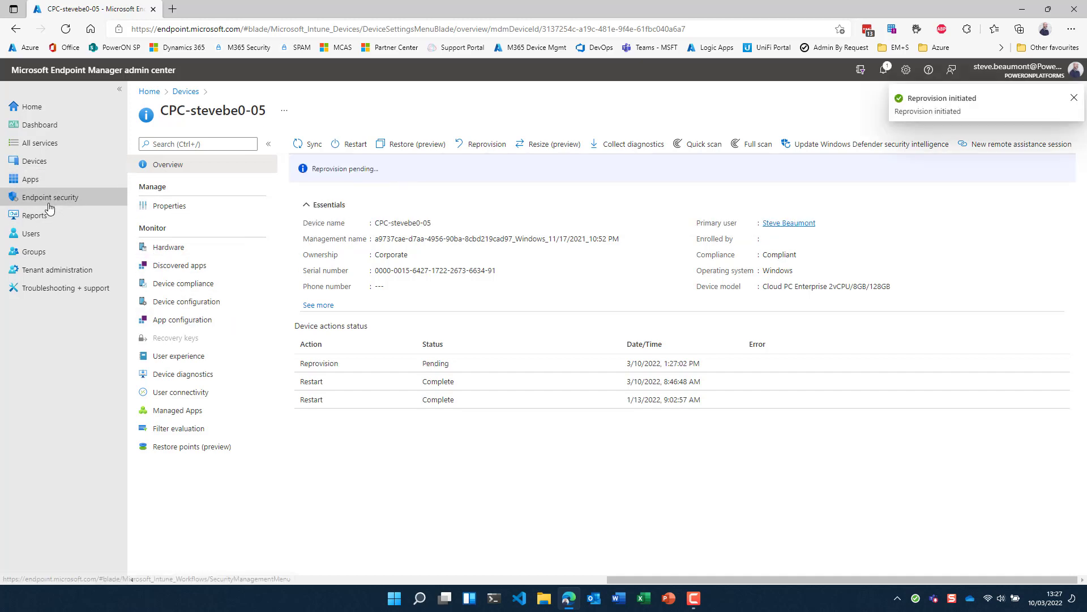
pyautogui.click(184, 91)
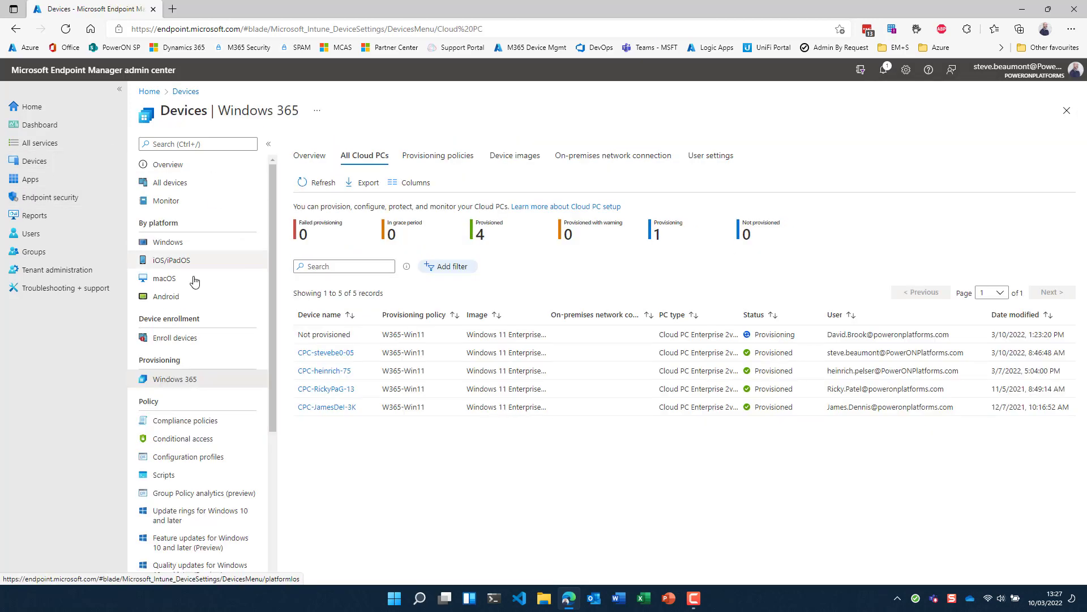
pyautogui.click(311, 184)
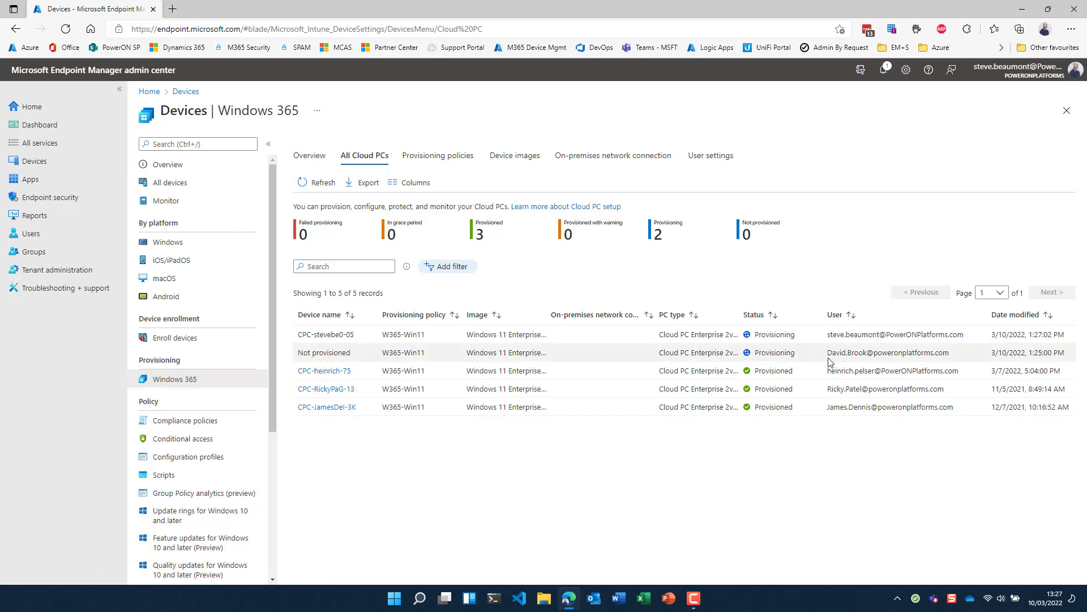
pyautogui.moveTo(873, 334); pyautogui.dragTo(317, 315)
pyautogui.click(619, 340)
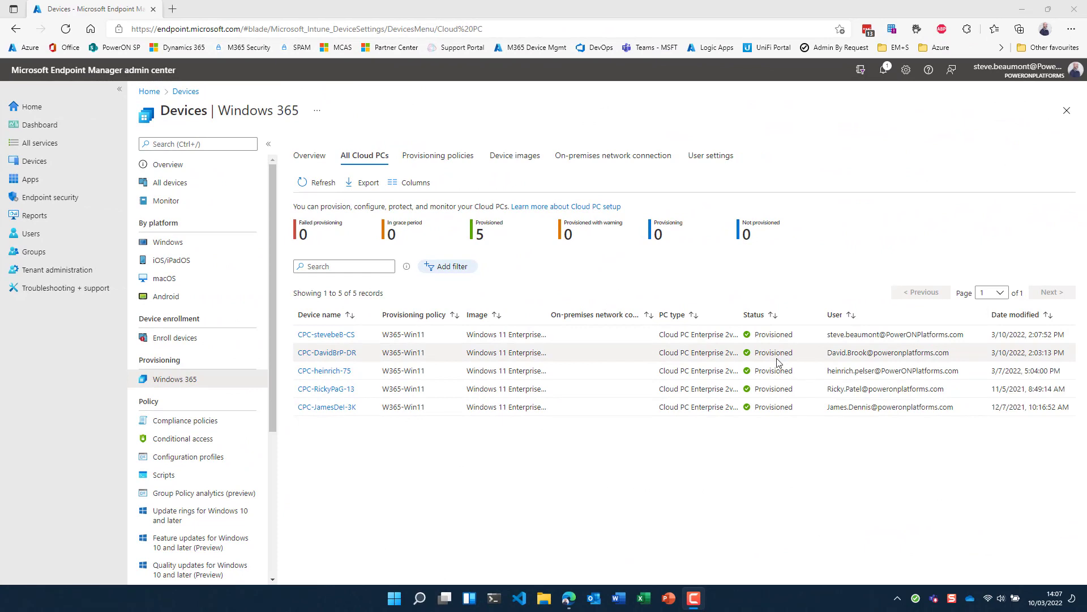
# Step: Refresh the Cloud PC list and examine the users and modification times of the two most recently modified Cloud PCs
pyautogui.click(324, 185)
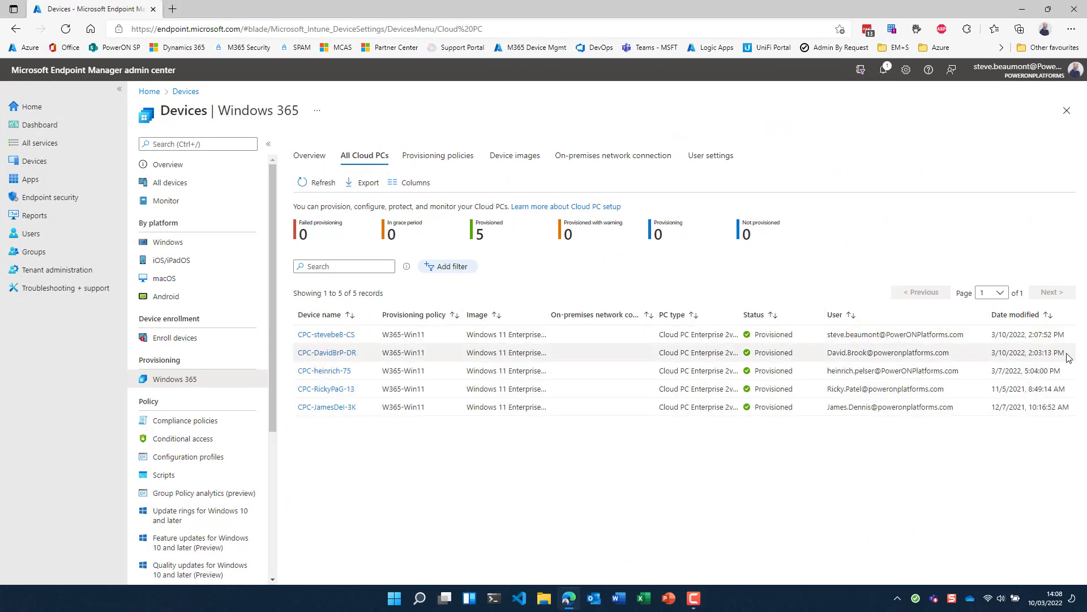
pyautogui.moveTo(1068, 357); pyautogui.dragTo(826, 353)
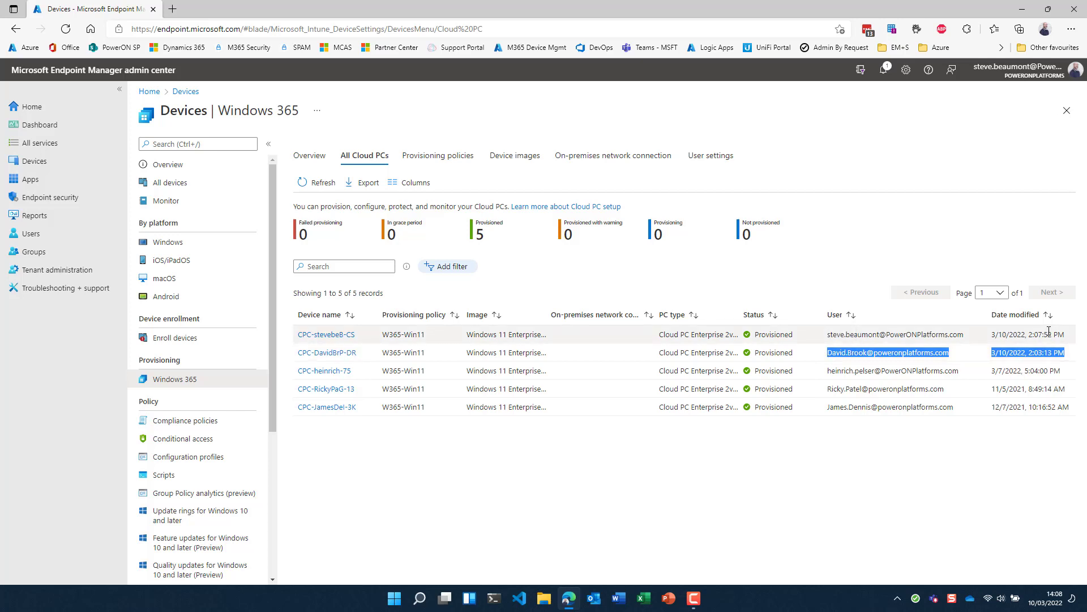
pyautogui.moveTo(1067, 334); pyautogui.dragTo(826, 338)
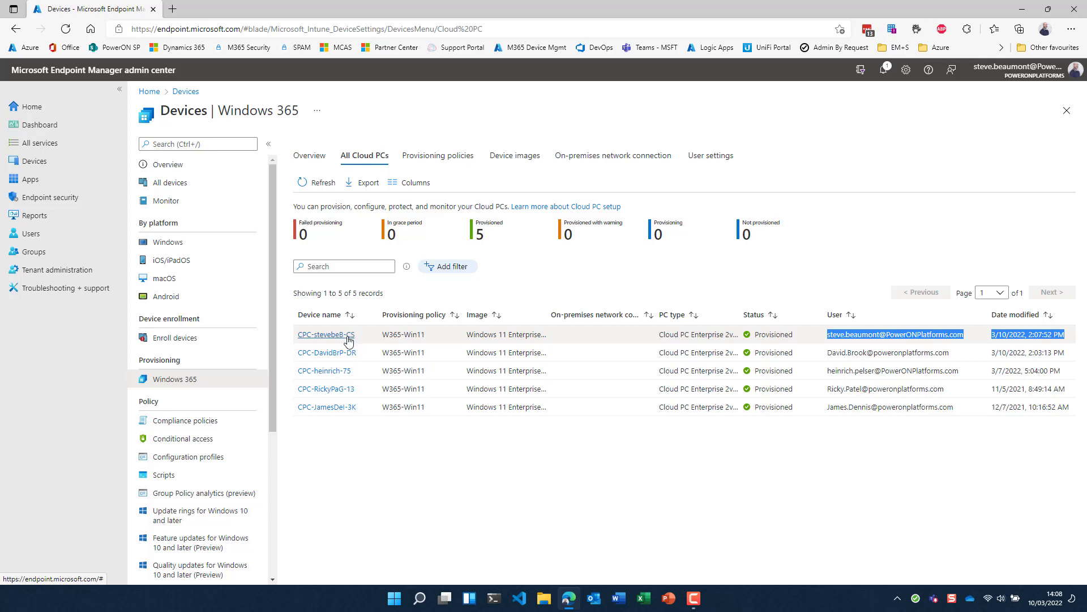
# Step: Open the reprovisioned Cloud PC and examine its full details, restore points and device configuration policy states
pyautogui.click(342, 336)
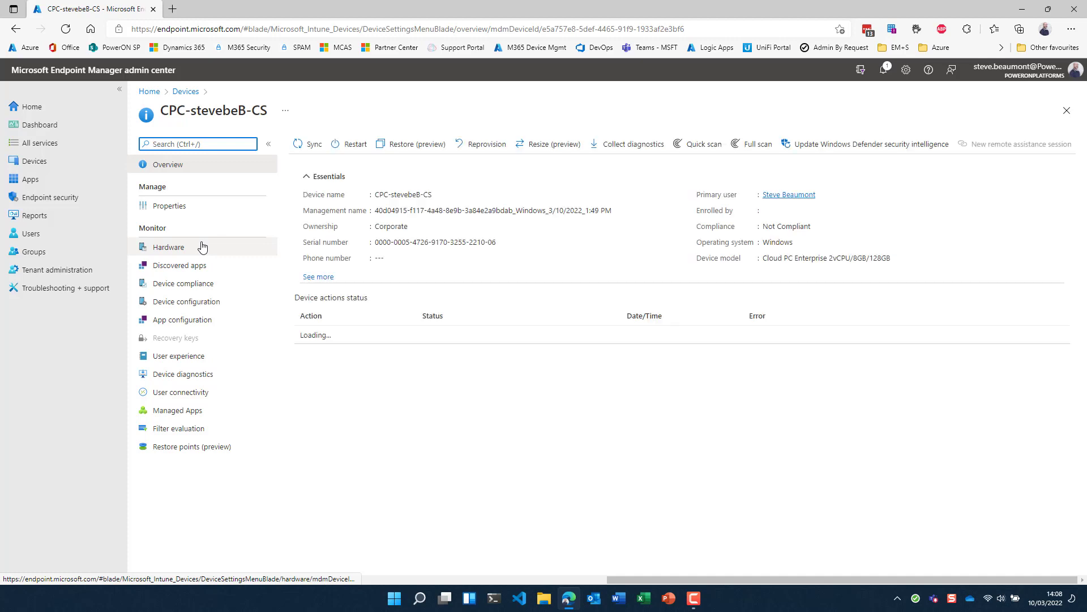
pyautogui.click(319, 276)
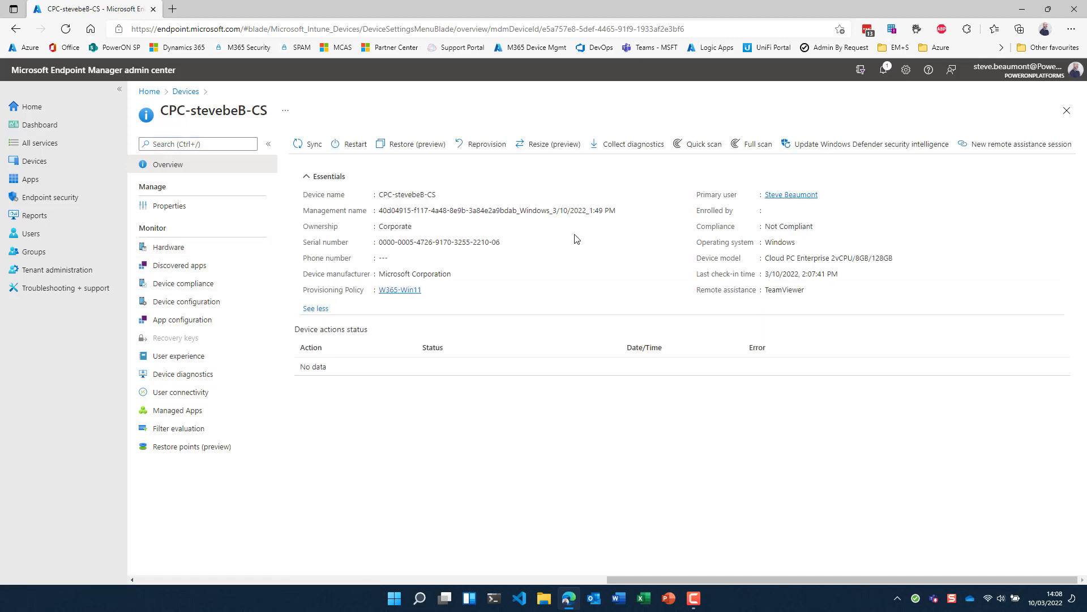
pyautogui.click(399, 146)
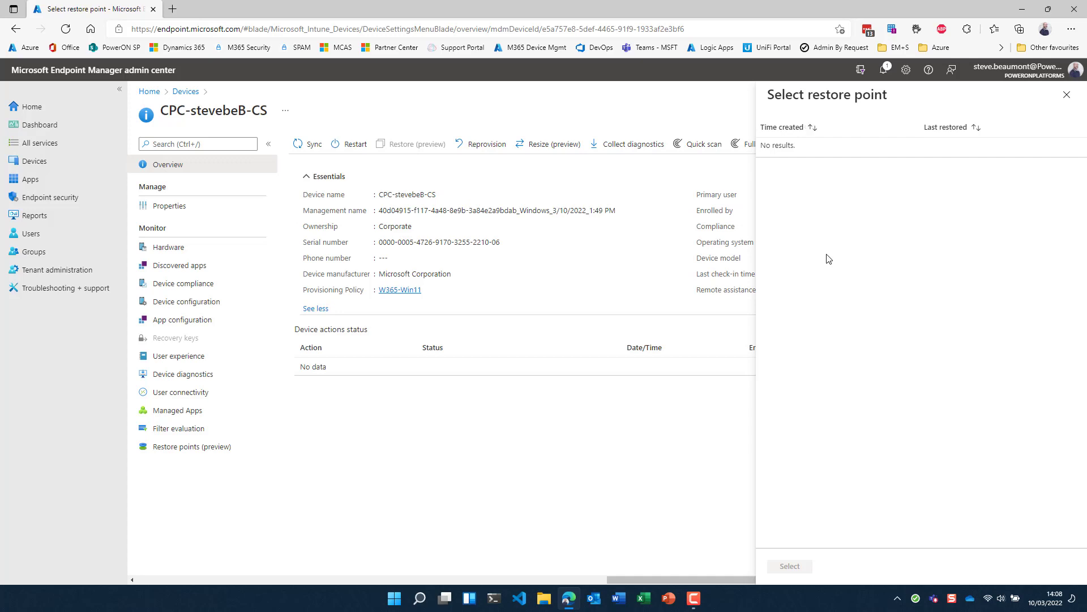
pyautogui.click(1066, 96)
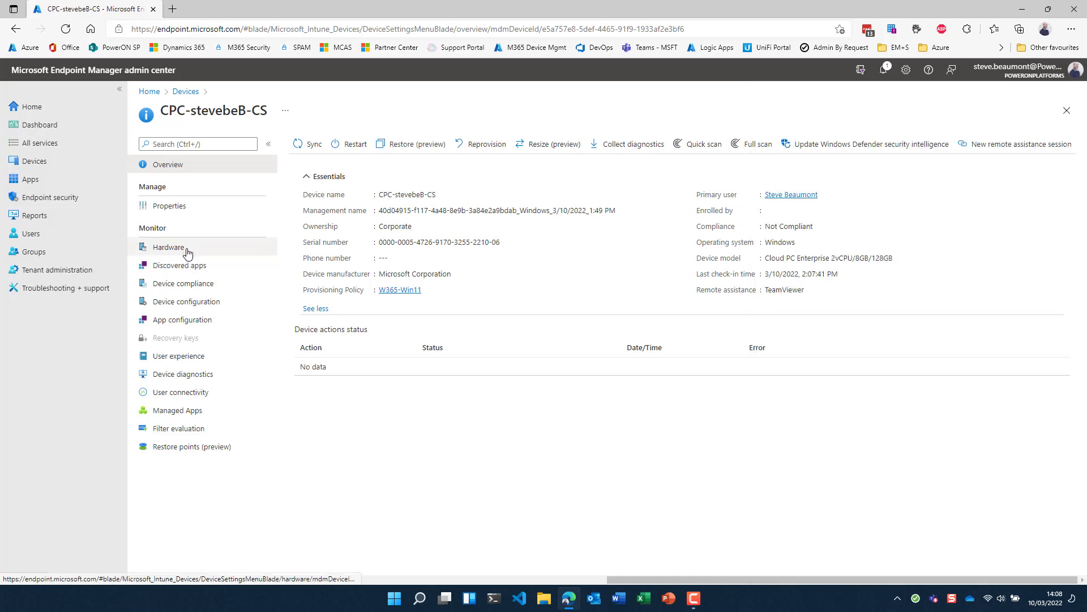
pyautogui.click(195, 302)
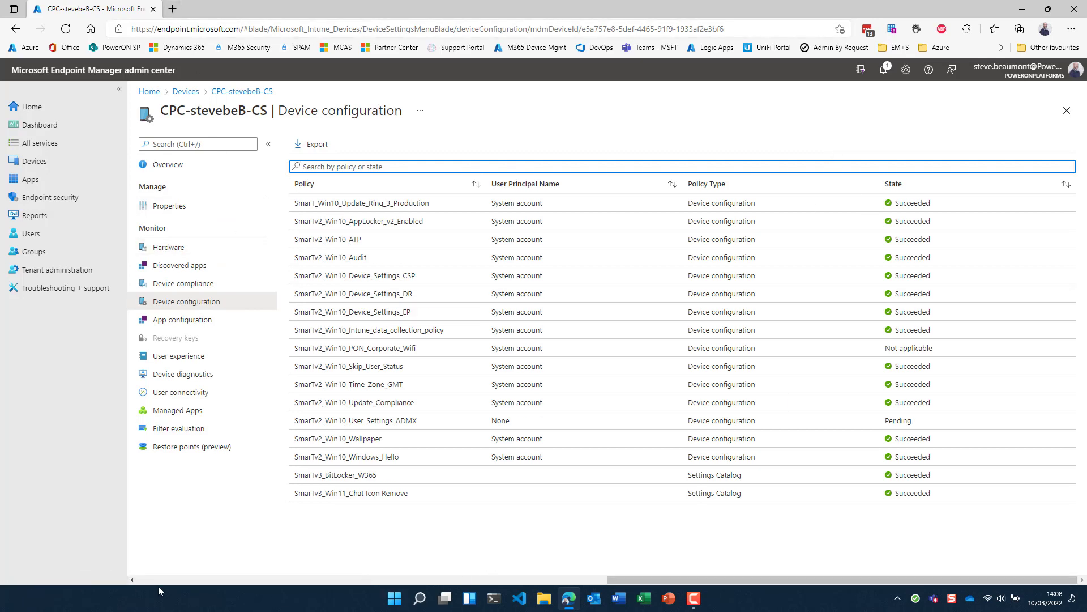
# Step: Switch to the Remote Desktop app and remove the Cloud PC Enterprise workspace that is no longer accessible
pyautogui.click(394, 599)
pyautogui.write('remote')
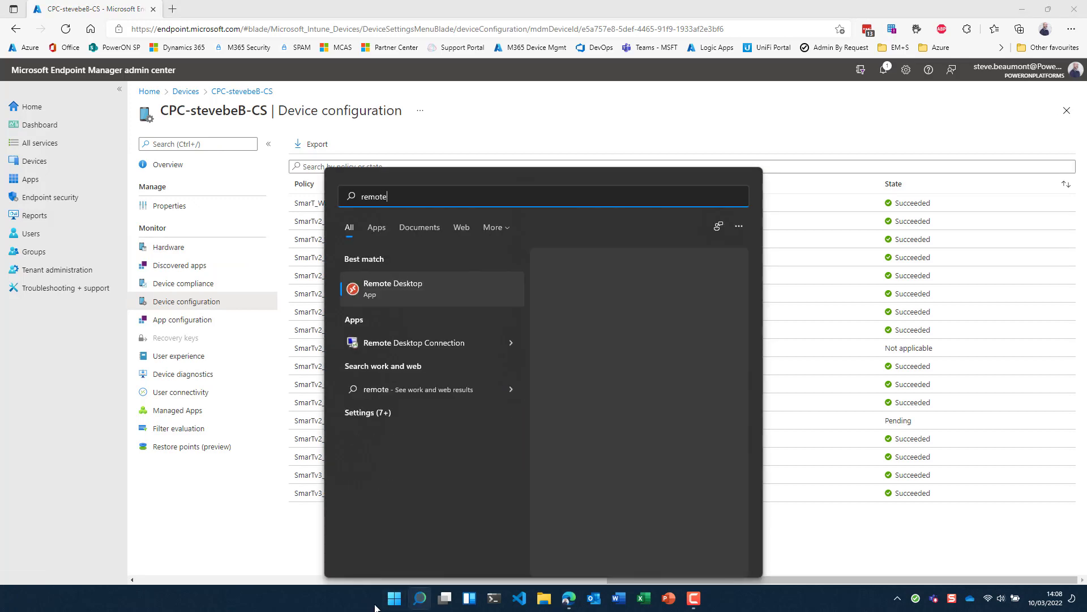
pyautogui.click(454, 293)
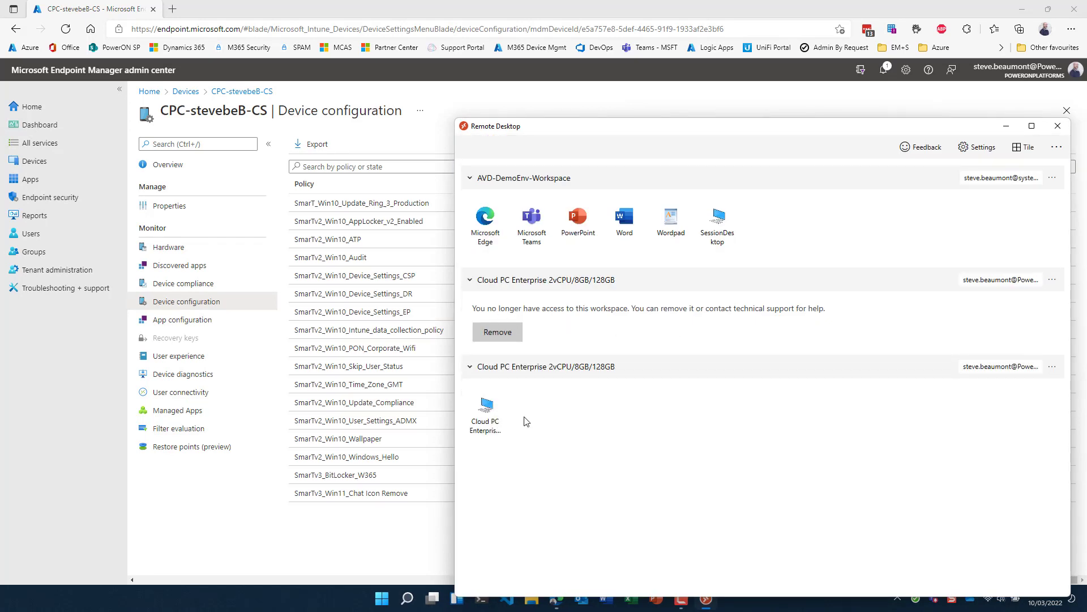
pyautogui.click(508, 335)
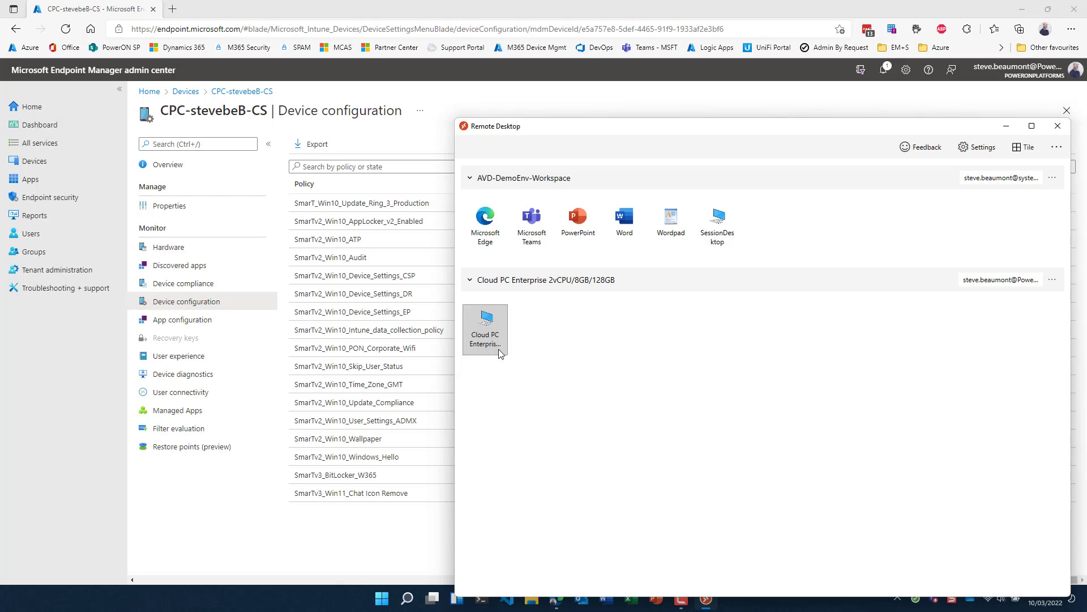
# Step: Connect to the Cloud PC Enterprise 2vCPU/8GB/128GB desktop, entering the account PIN
pyautogui.doubleClick(488, 335)
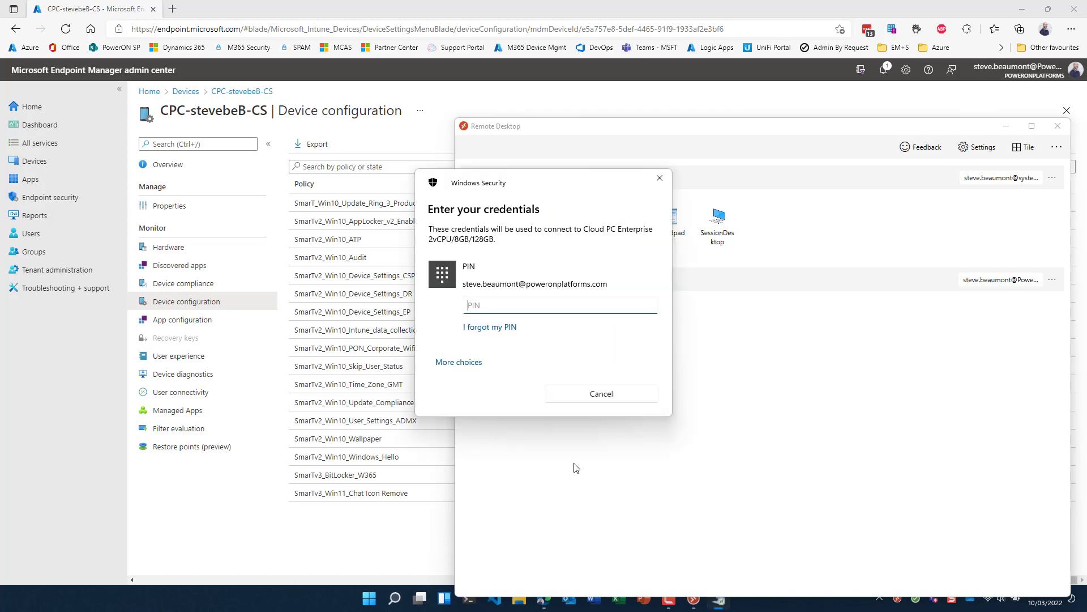
pyautogui.press('Return')
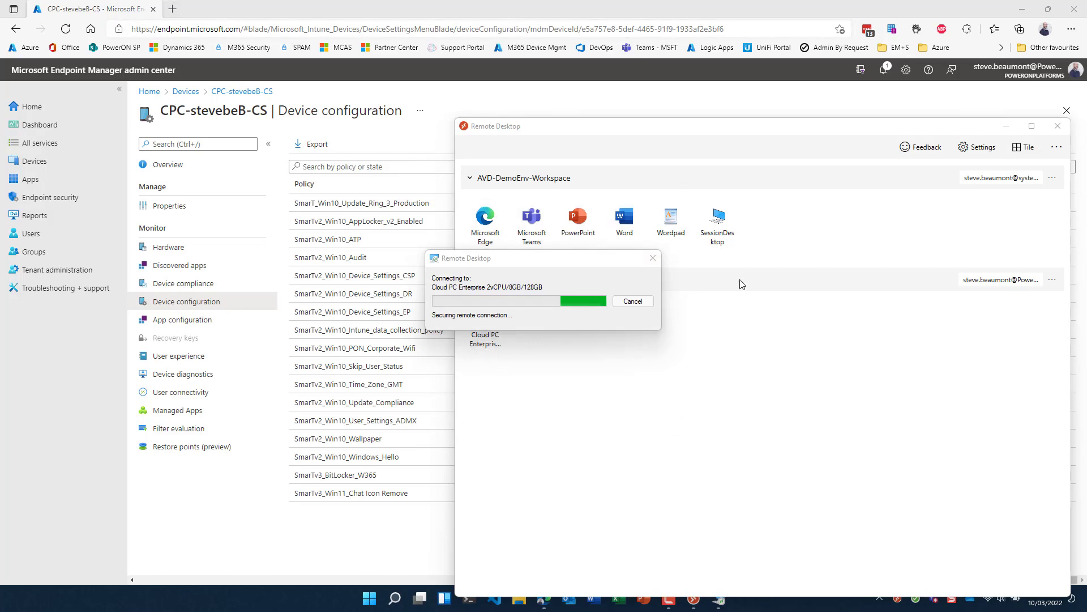
# Step: Open the Windows 365 web portal from the Office apps in a new browser tab, signing in with the Windows-connected account
pyautogui.click(173, 10)
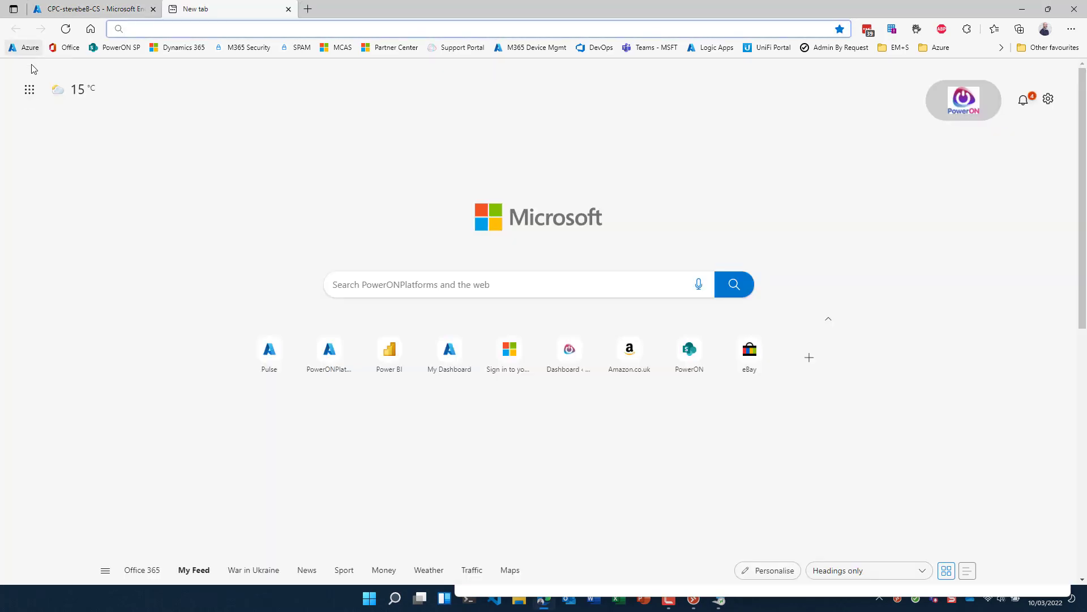
pyautogui.click(30, 89)
pyautogui.click(54, 260)
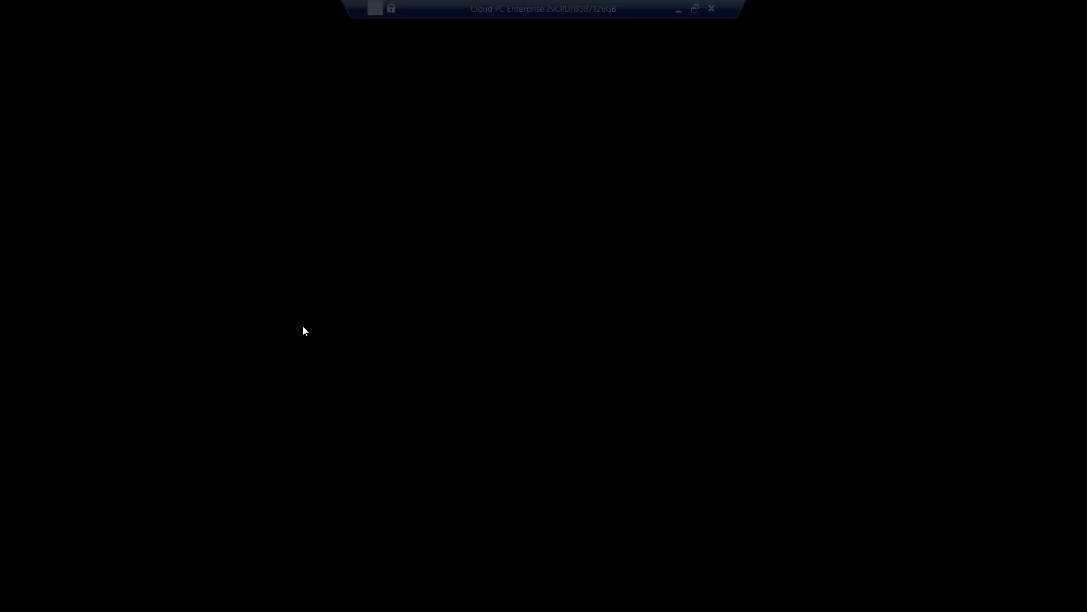
pyautogui.click(677, 9)
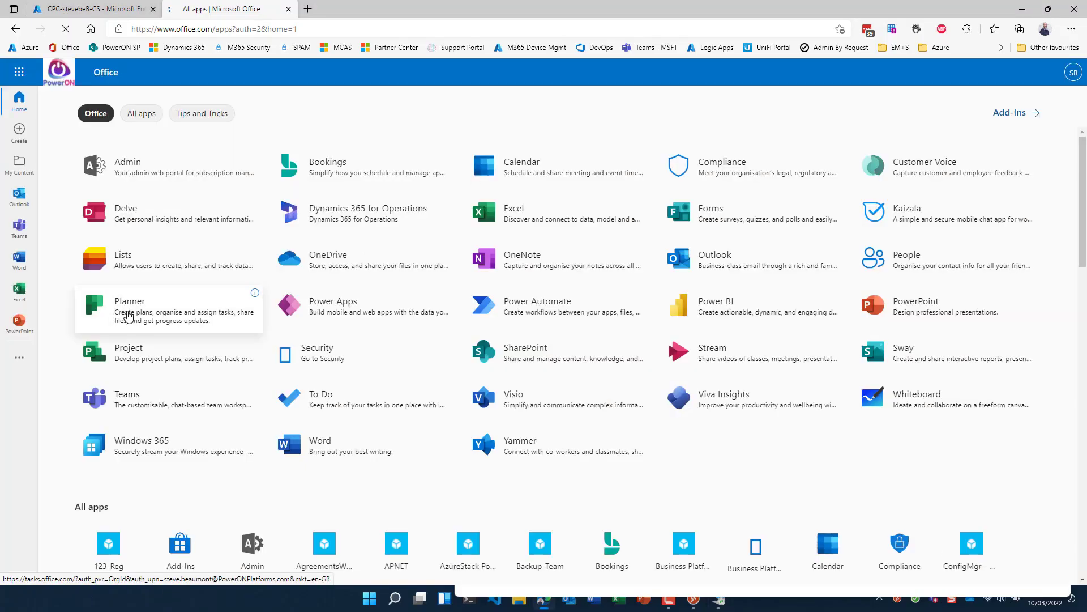
pyautogui.click(152, 452)
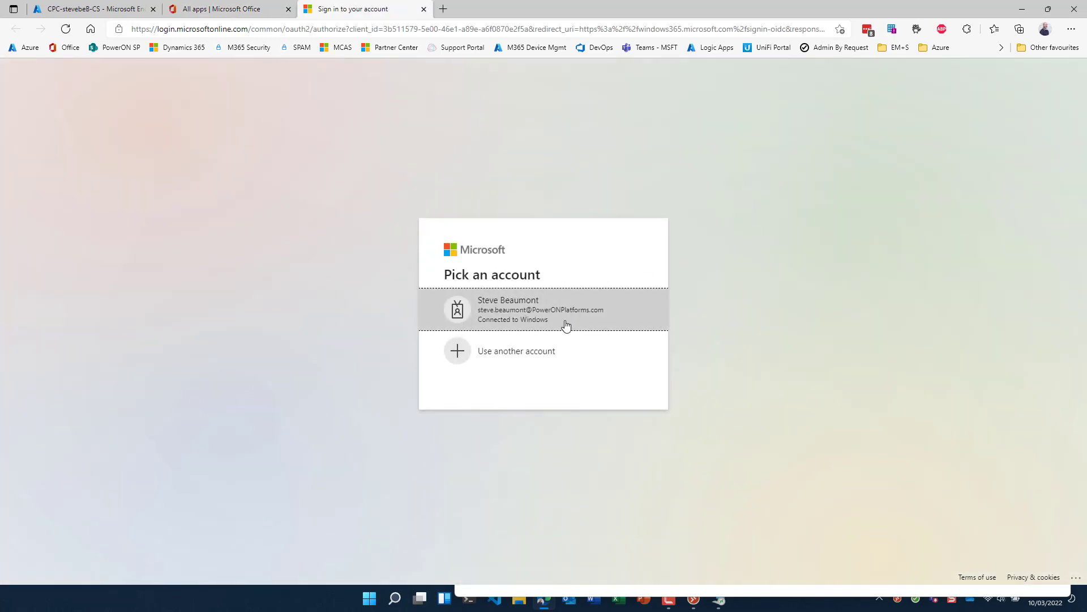
pyautogui.click(565, 320)
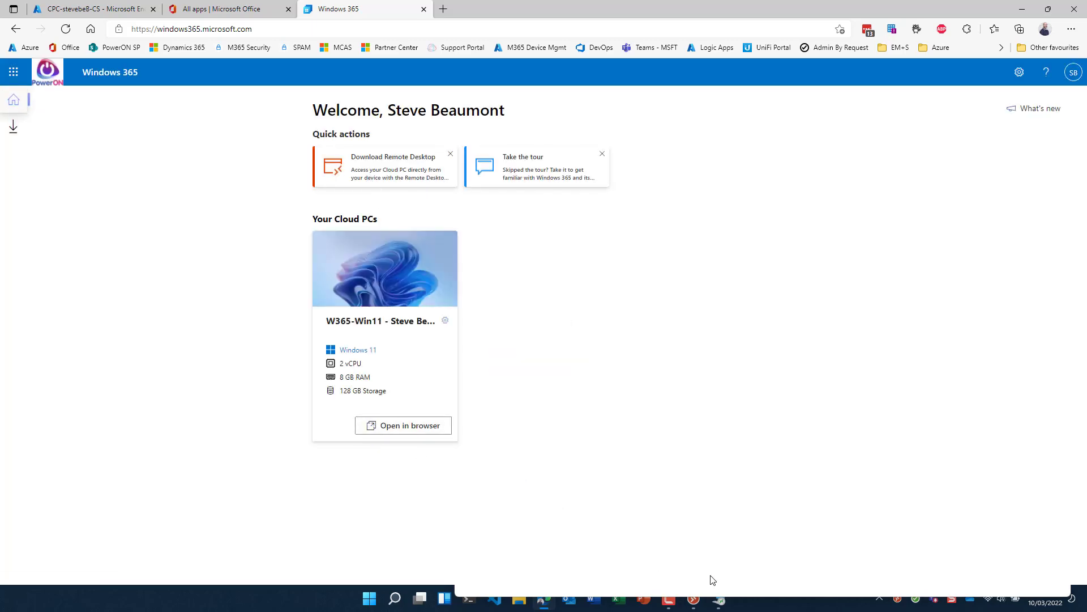
# Step: Check the sign-in progress of the Cloud PC remote session and minimize it
pyautogui.click(718, 600)
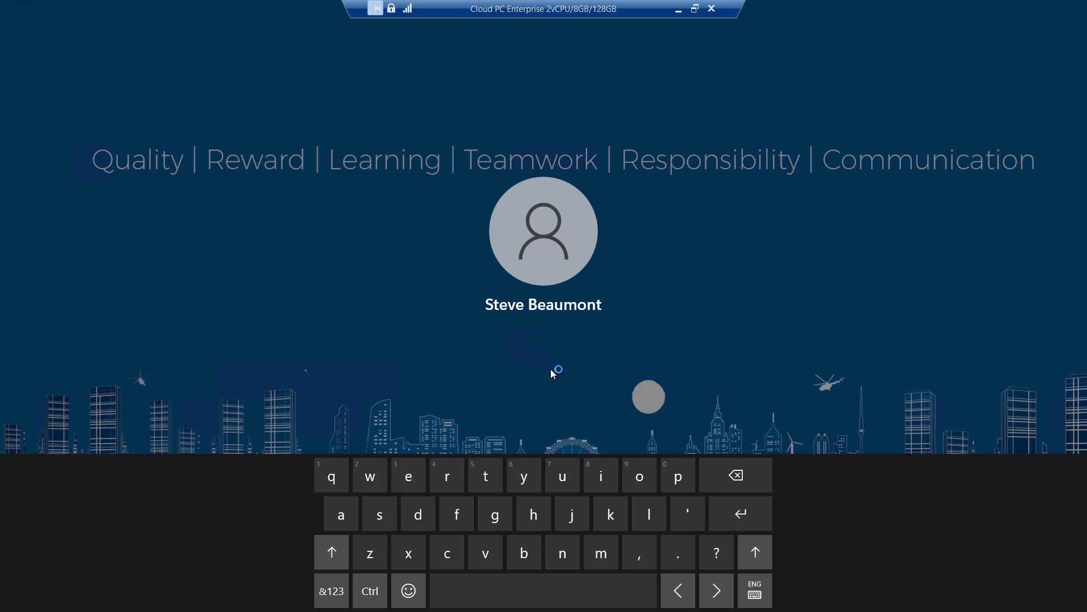
pyautogui.click(679, 9)
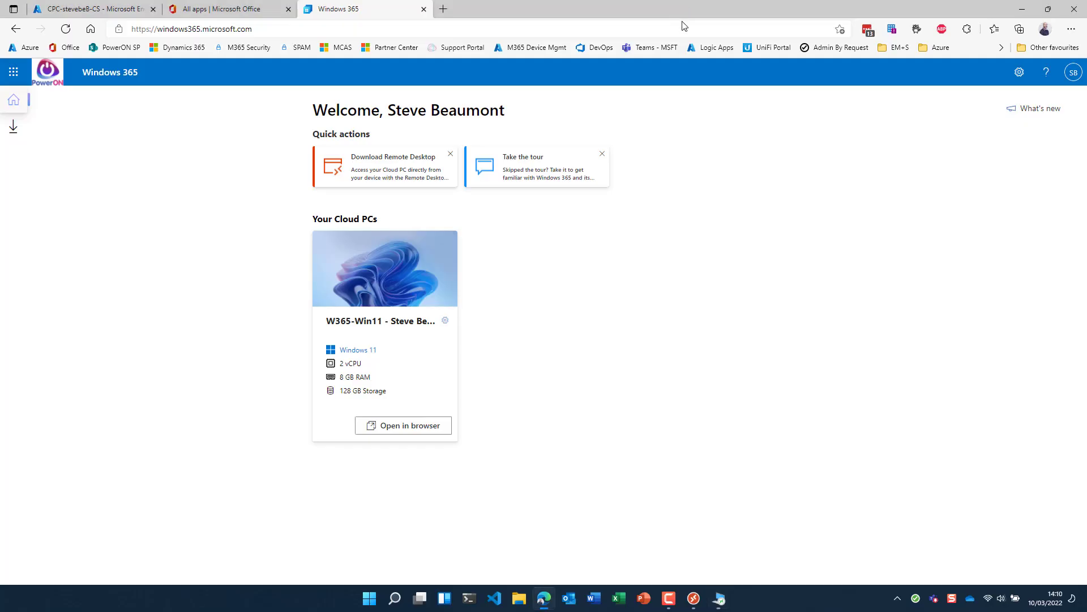
# Step: Return to Endpoint Manager, review the Windows 365 overview and Cloud PC list, and open the reprovisioned Cloud PC's details
pyautogui.click(89, 10)
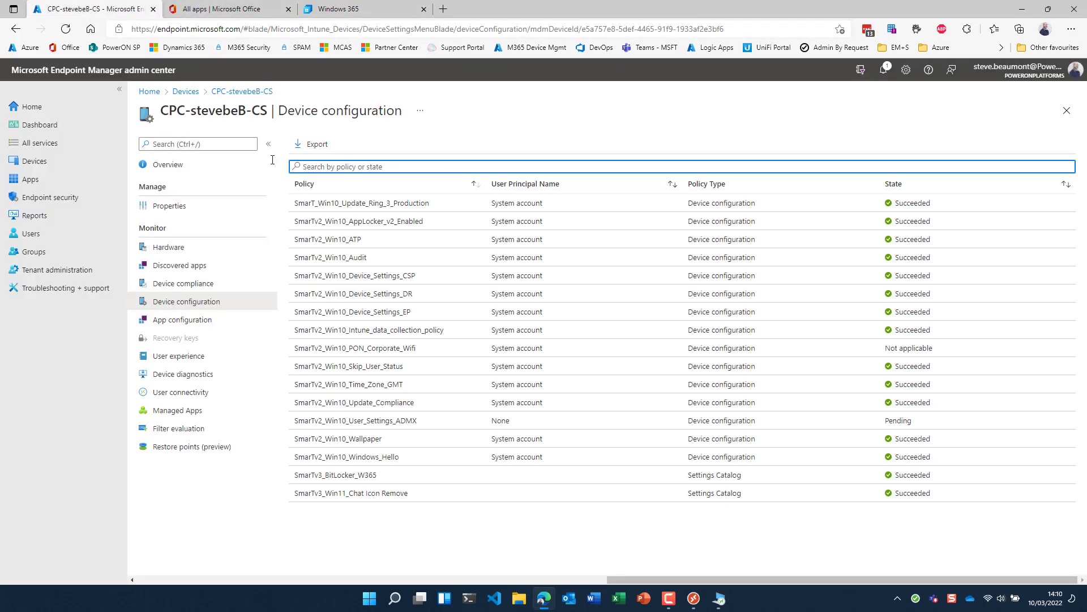
pyautogui.click(185, 92)
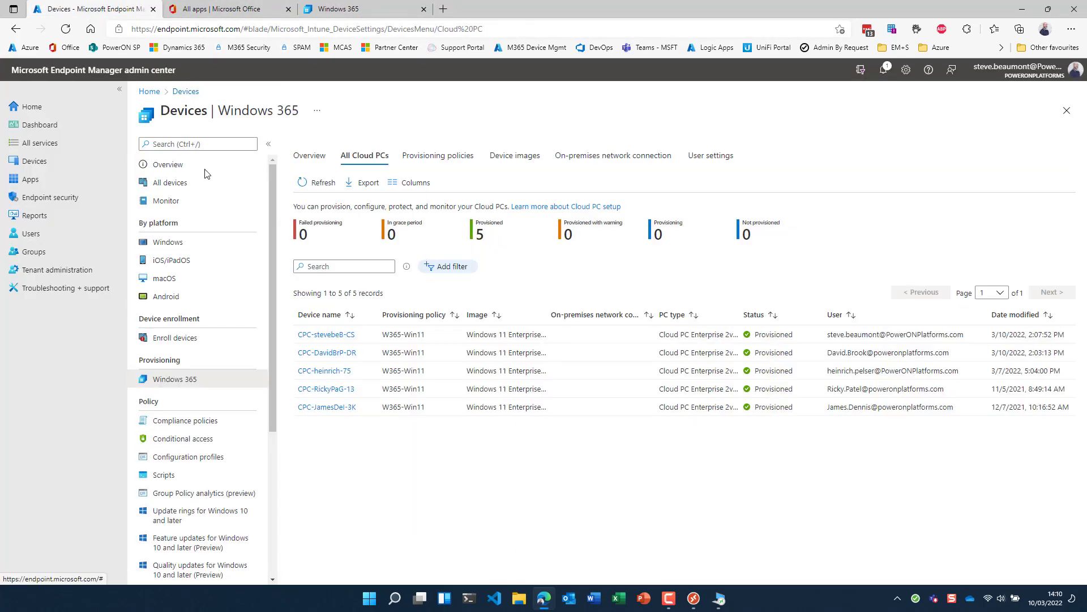
pyautogui.click(310, 156)
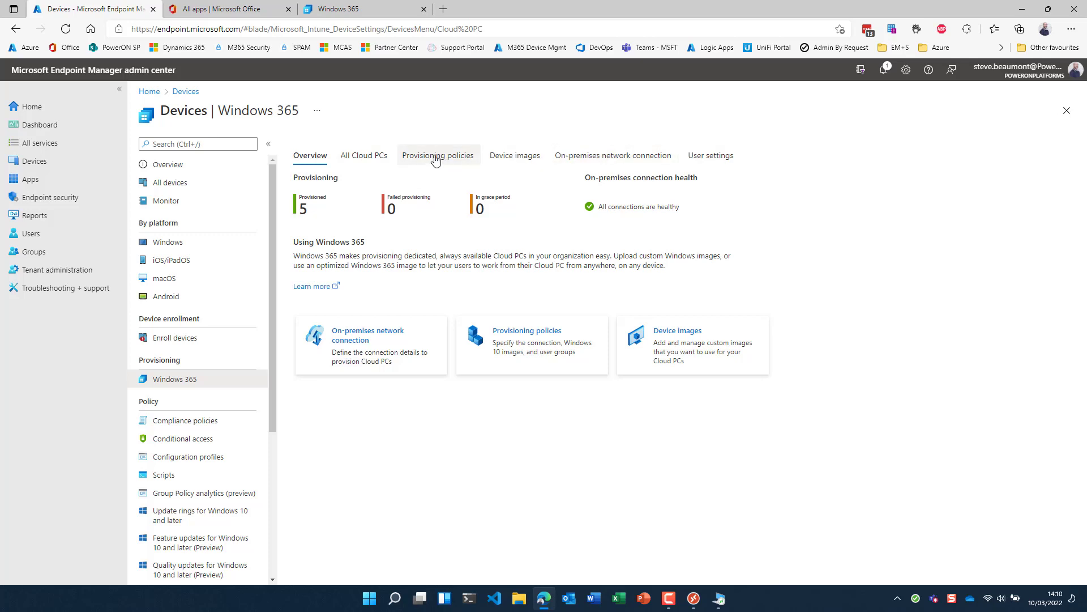
pyautogui.click(364, 156)
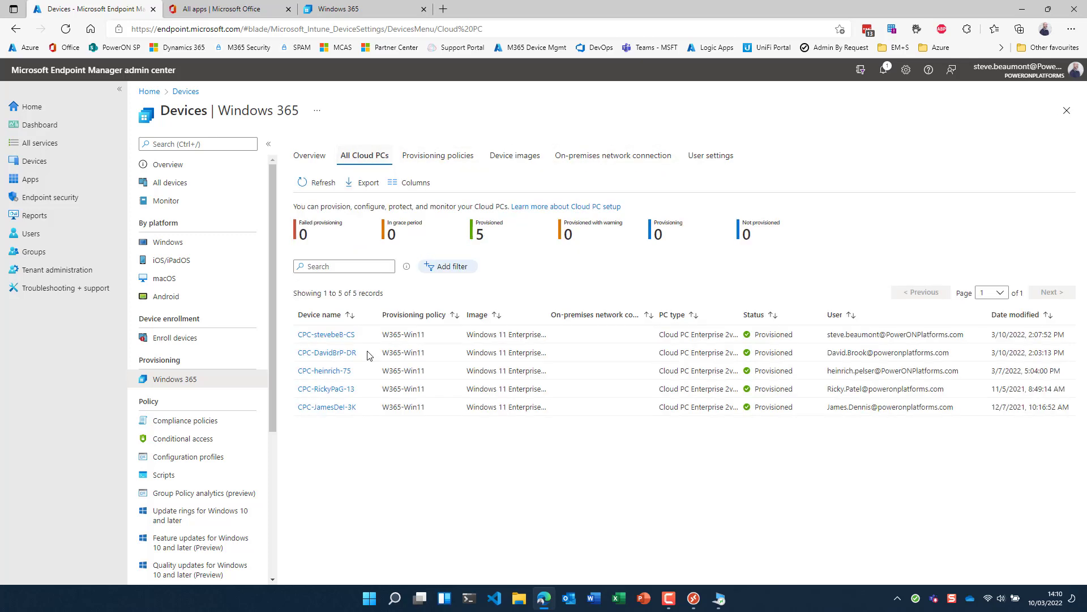
pyautogui.click(333, 336)
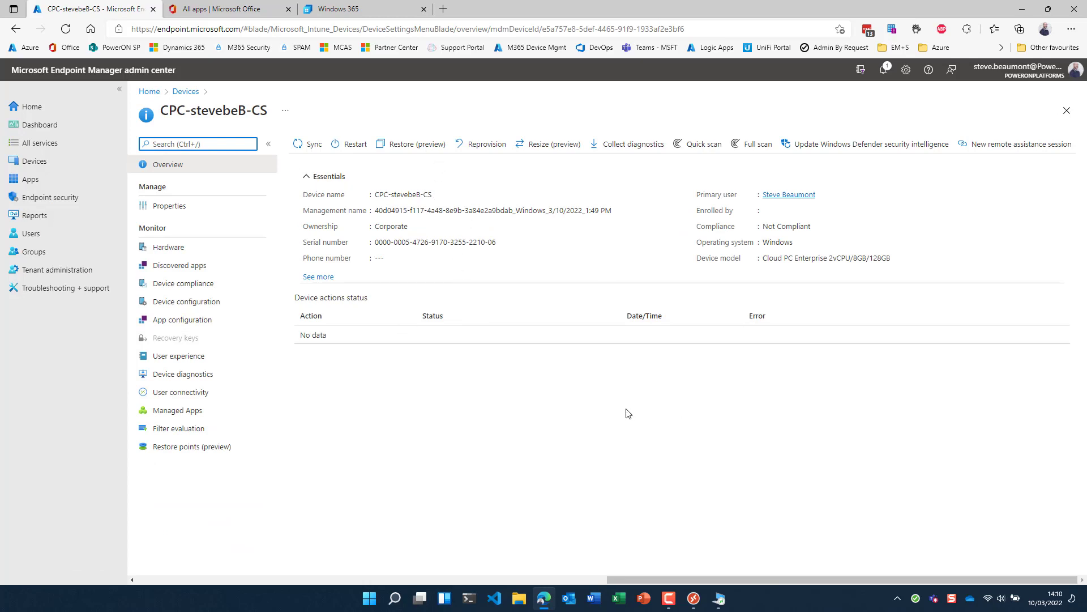
# Step: Minimize the browser and Remote Desktop windows and return to the Cloud PC session
pyautogui.click(1022, 9)
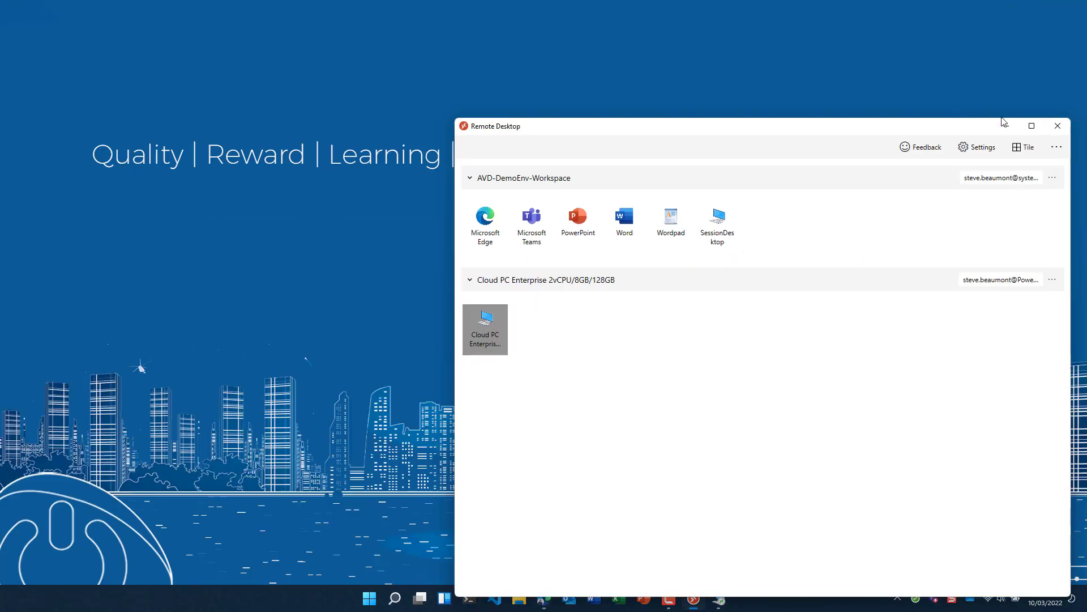
pyautogui.click(1006, 124)
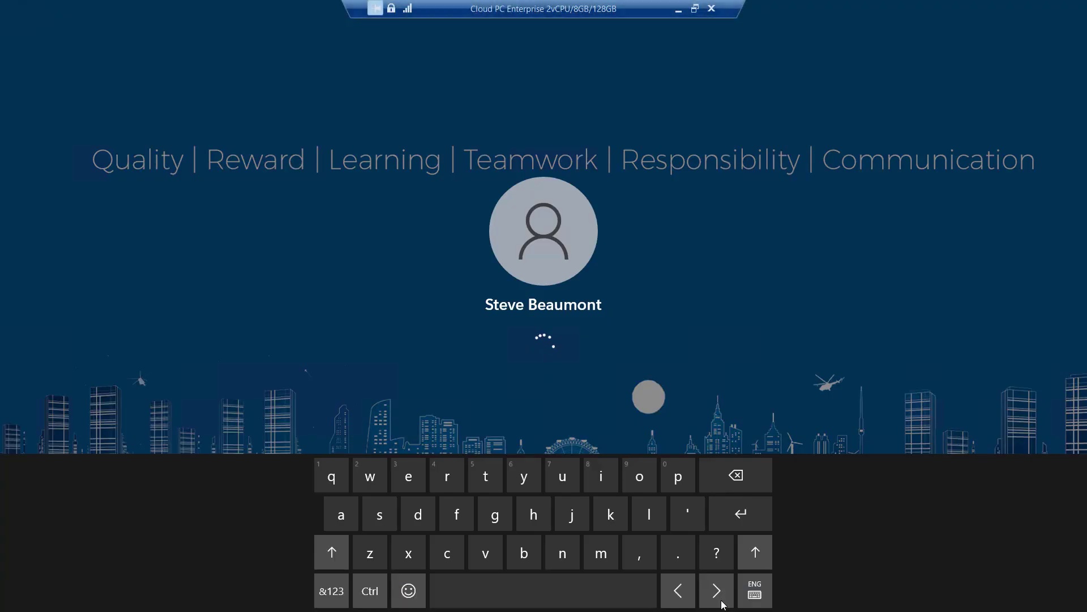